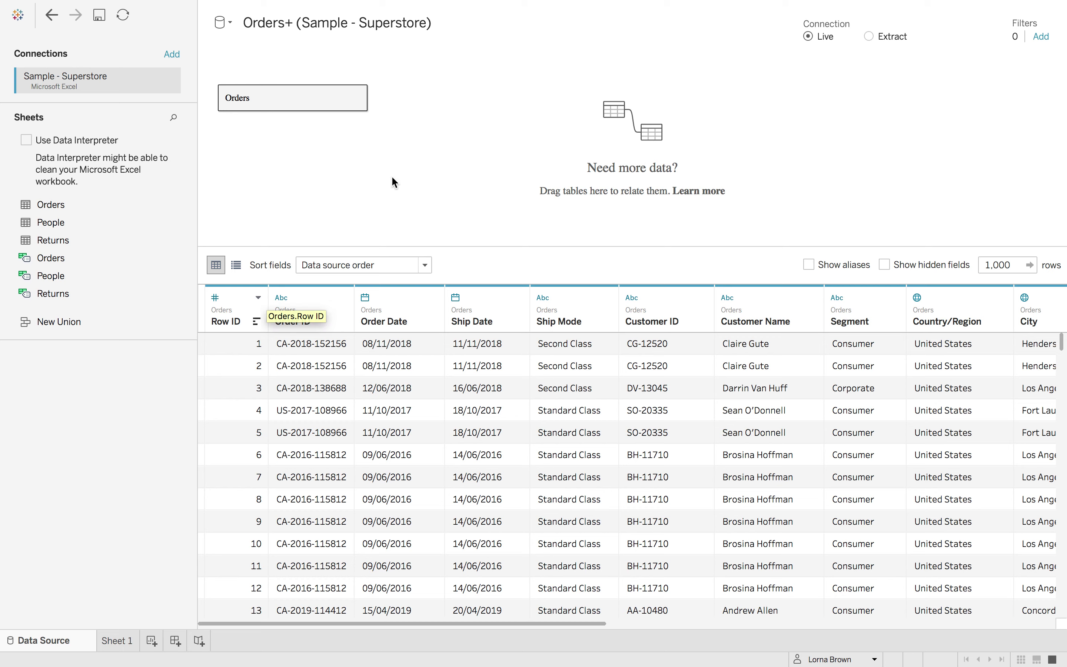
Step: Open the context menu of the Orders table on the data source canvas
{"action": "mouse_move", "coordinate": [344, 103]}
{"action": "left_click", "coordinate": [356, 97]}
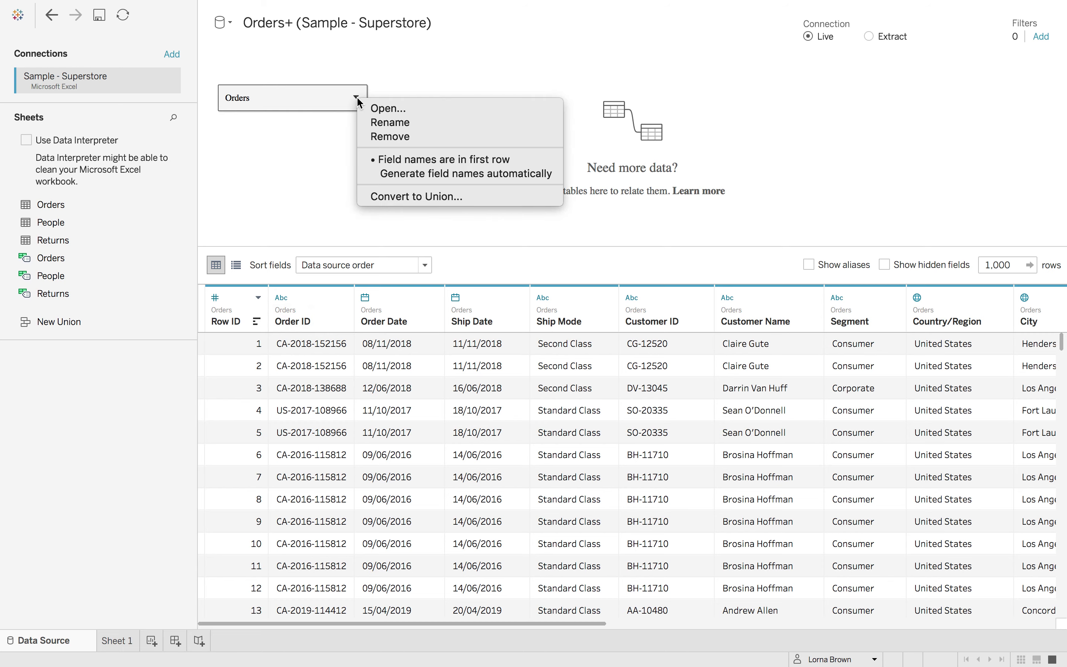
Step: Inside the Orders table, add People with a Left join on Region
{"action": "left_click", "coordinate": [396, 109]}
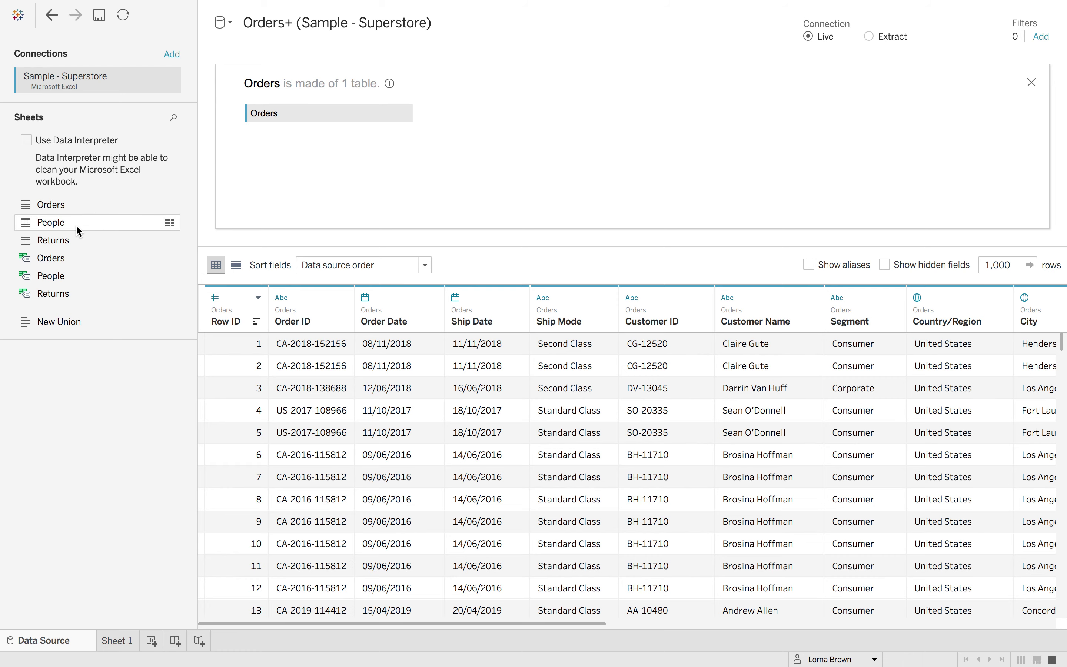
{"action": "left_click_drag", "start_coordinate": [76, 225], "coordinate": [510, 134]}
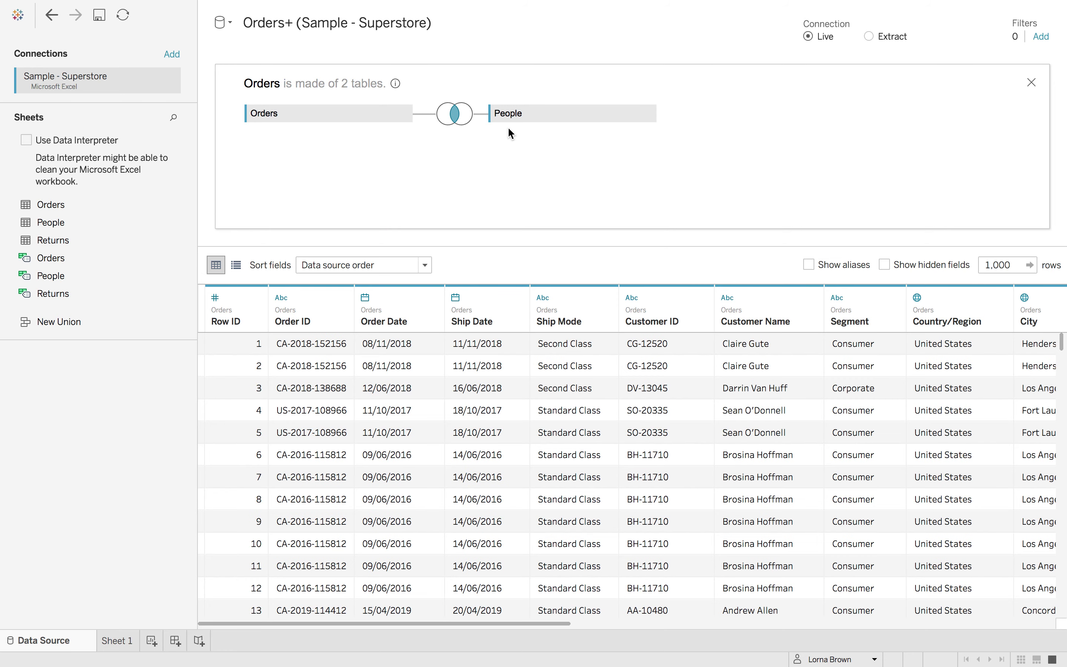
{"action": "left_click", "coordinate": [452, 118]}
{"action": "left_click", "coordinate": [425, 176]}
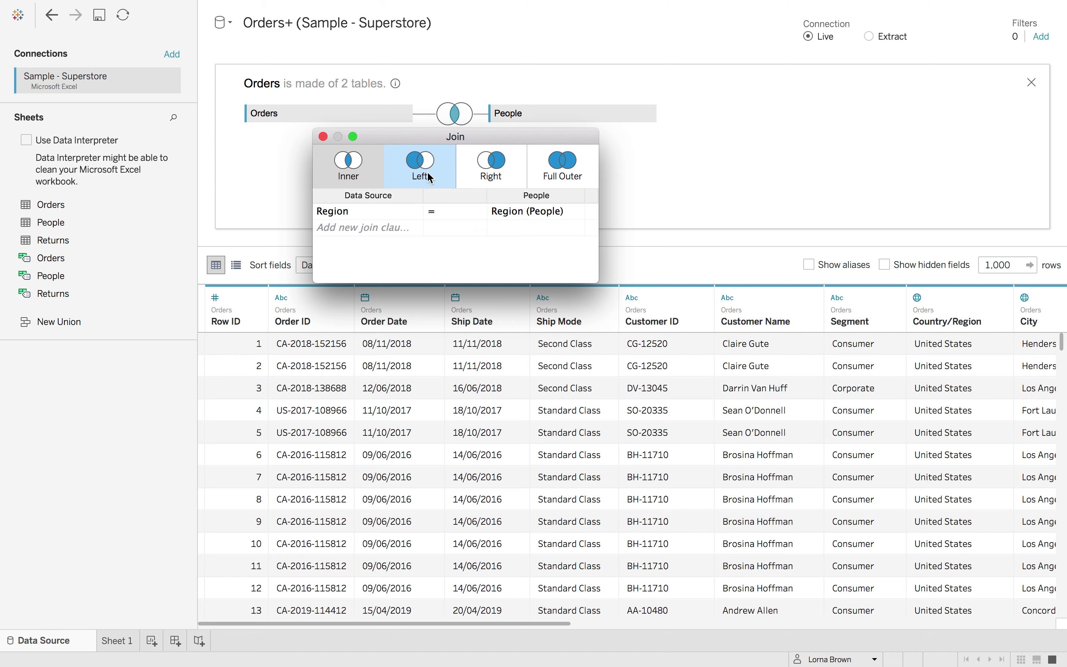
{"action": "left_click", "coordinate": [323, 136]}
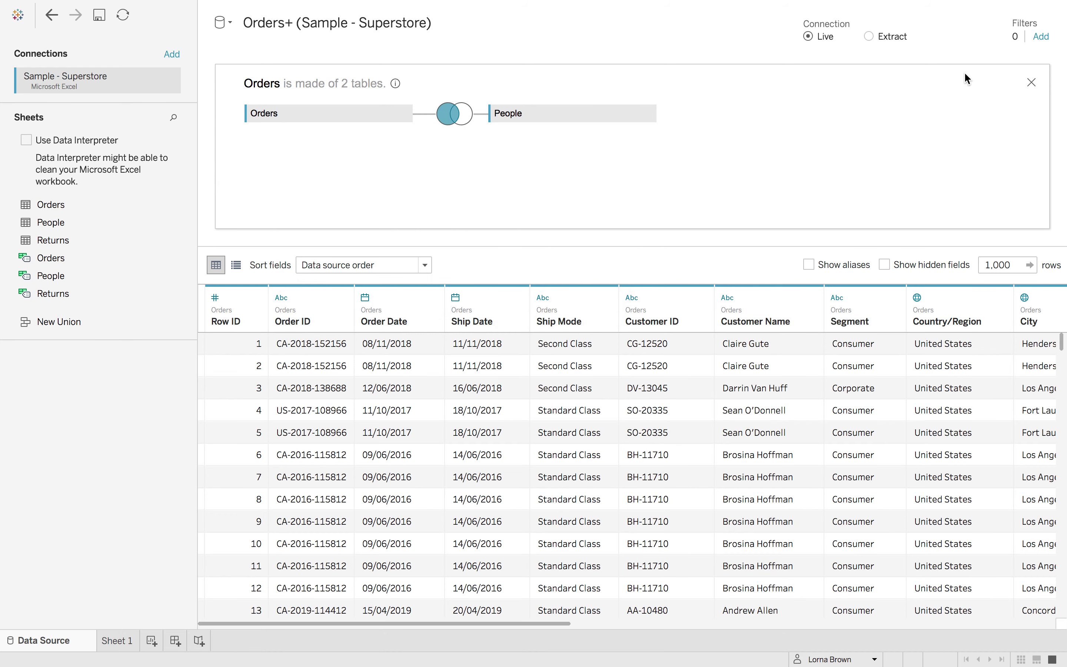
{"action": "left_click", "coordinate": [1032, 83]}
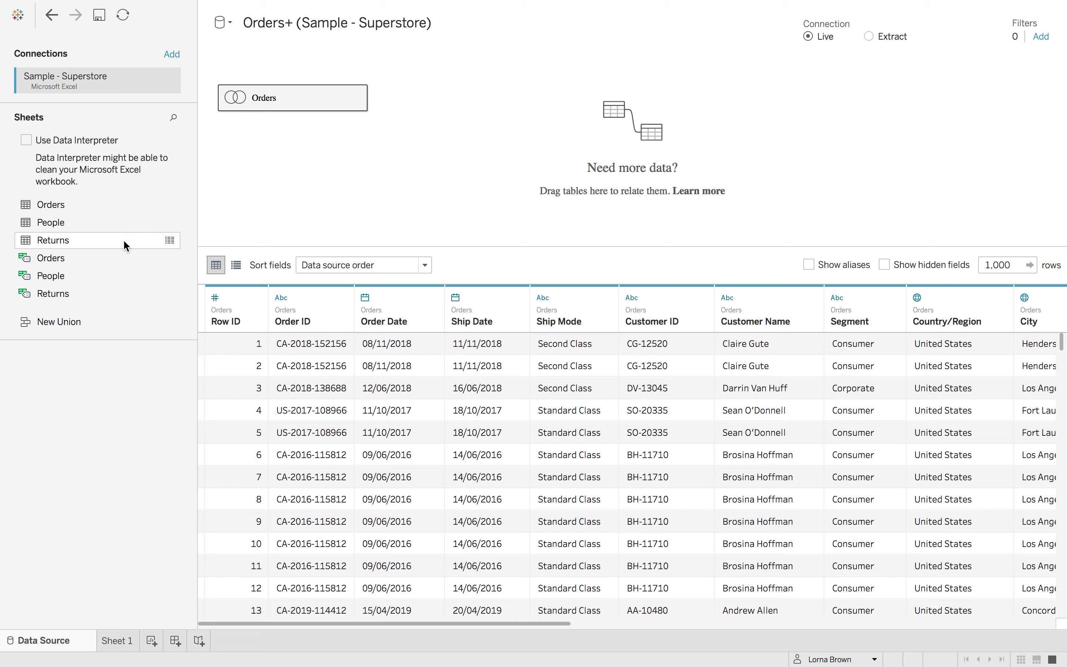
Step: Relate Returns to Orders on Order ID, reviewing the relationship's Performance Options
{"action": "left_click_drag", "start_coordinate": [67, 241], "coordinate": [484, 107]}
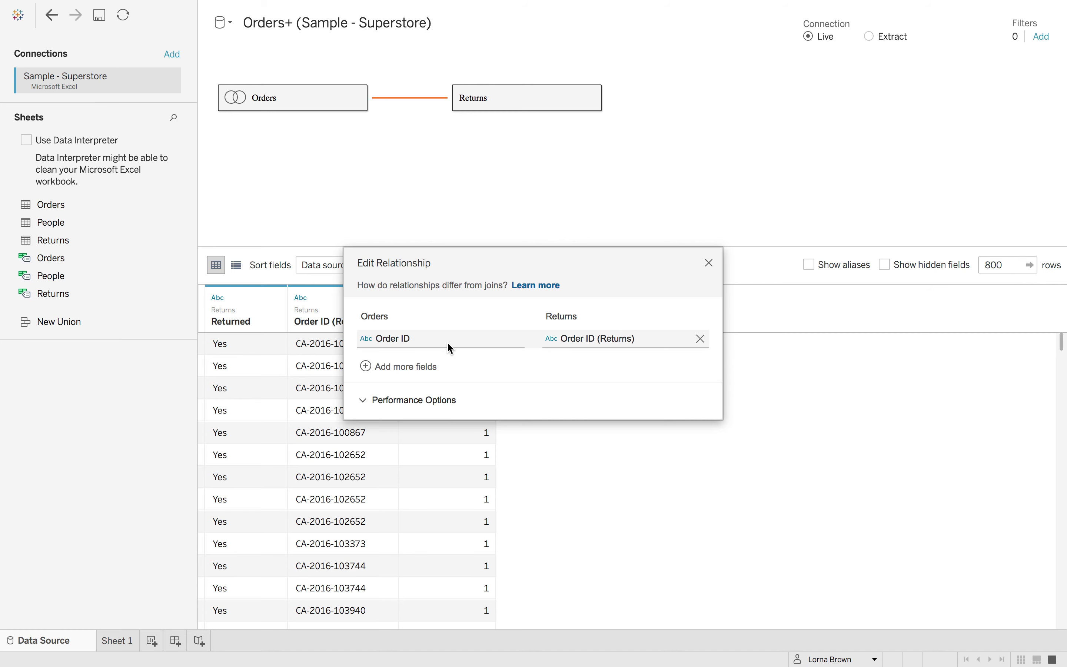
{"action": "left_click", "coordinate": [363, 369]}
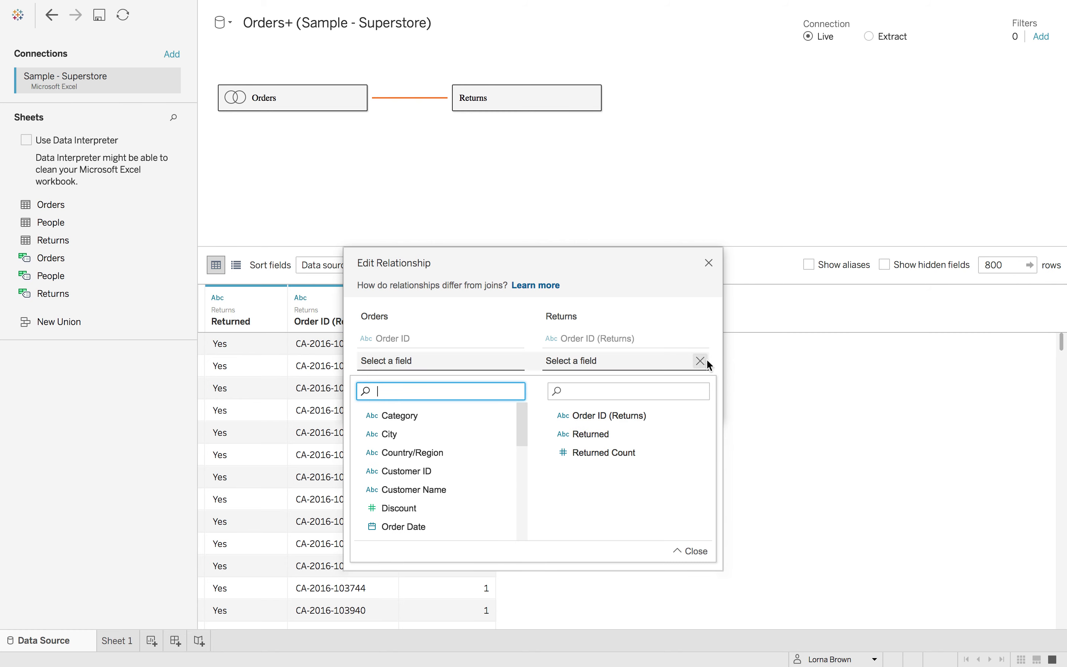
{"action": "left_click", "coordinate": [703, 360]}
{"action": "left_click", "coordinate": [415, 401]}
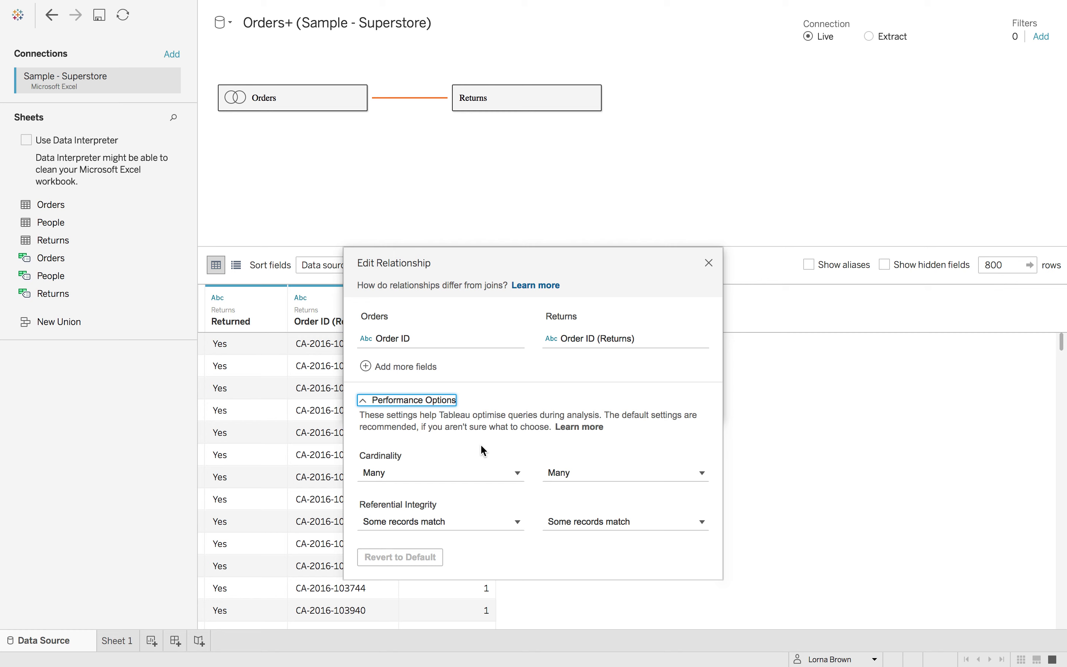
{"action": "left_click", "coordinate": [364, 402]}
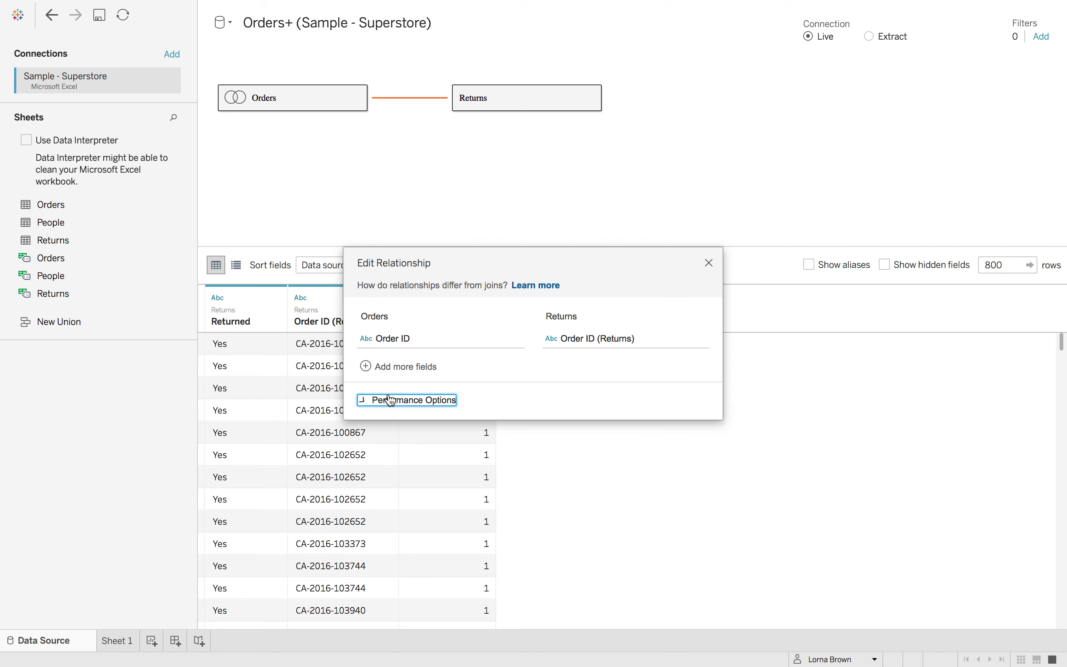
{"action": "left_click", "coordinate": [709, 264]}
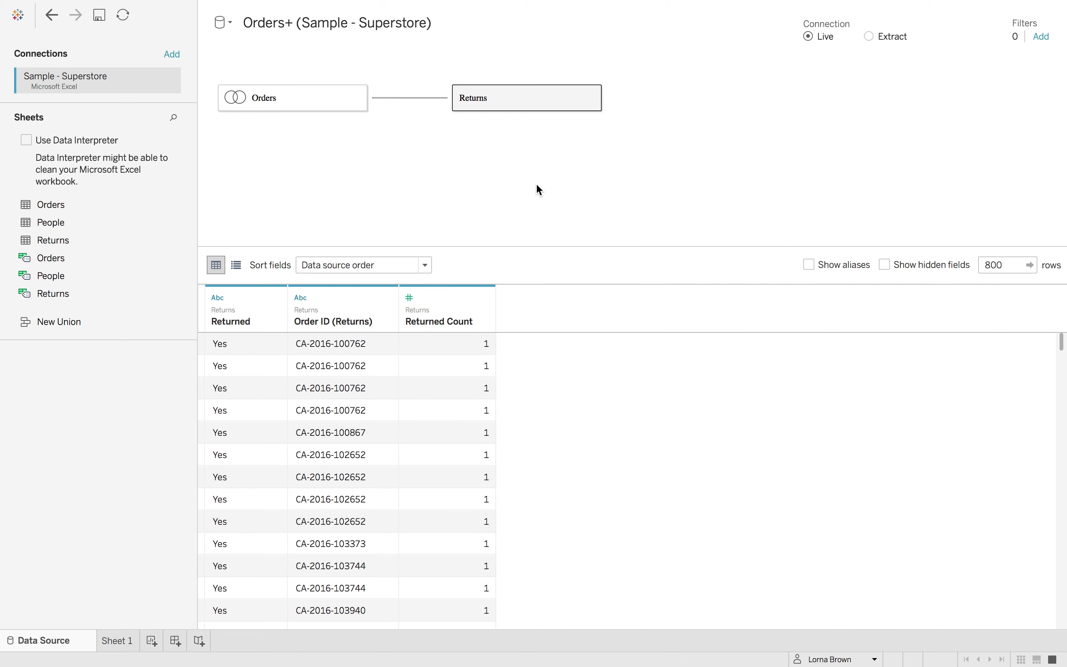
Step: Check the People join inside Orders, then switch to Sheet 1
{"action": "left_click", "coordinate": [357, 99]}
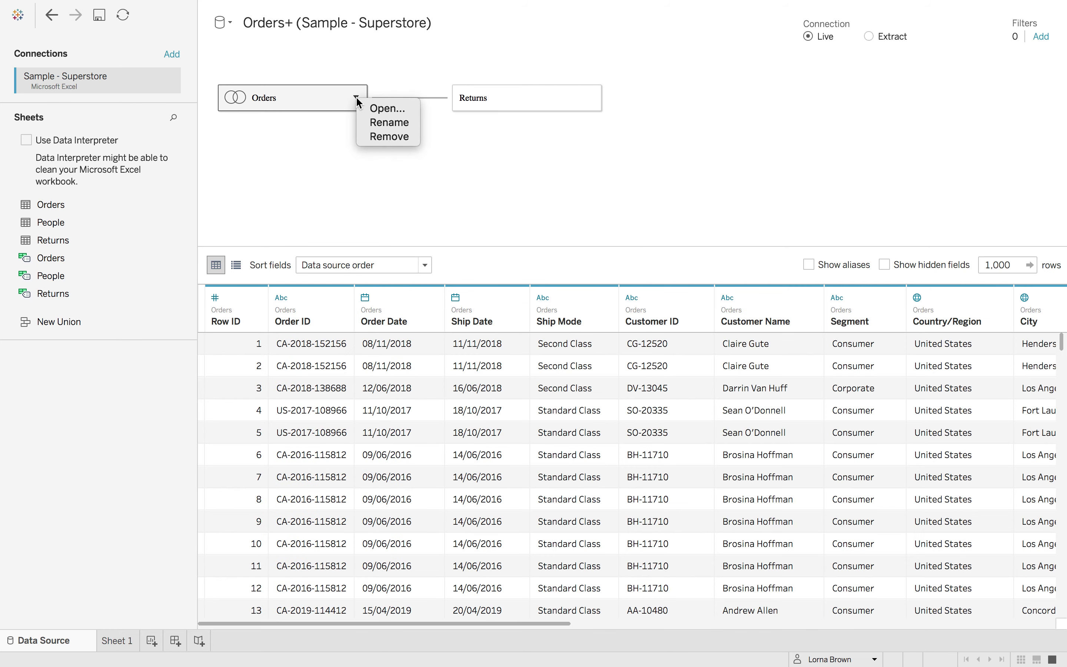
{"action": "left_click", "coordinate": [373, 107]}
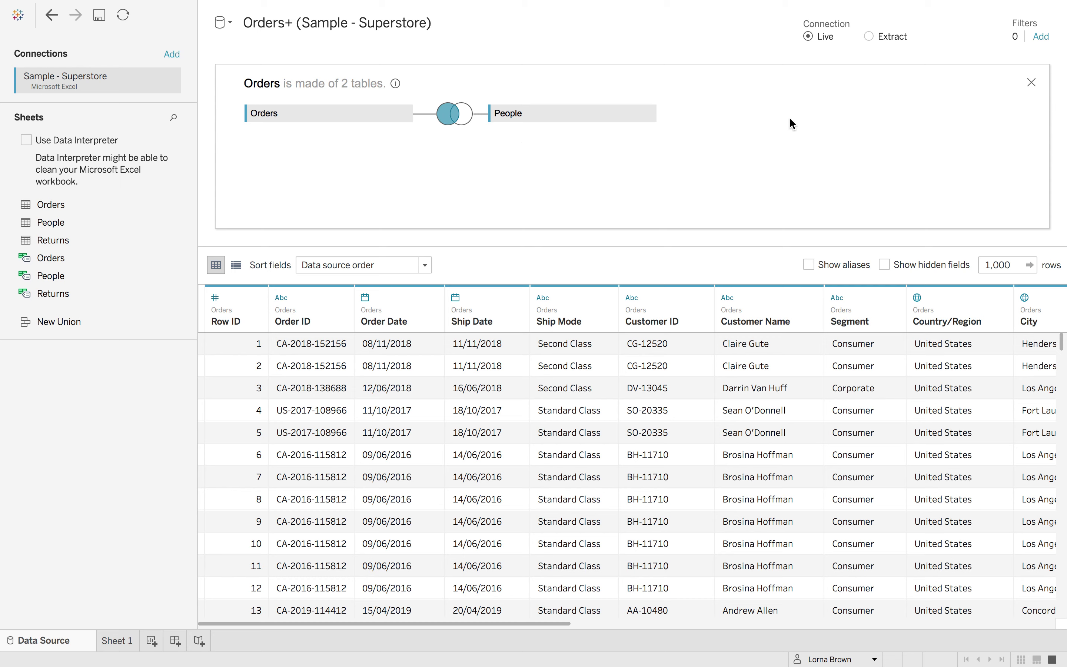
{"action": "left_click", "coordinate": [1032, 82]}
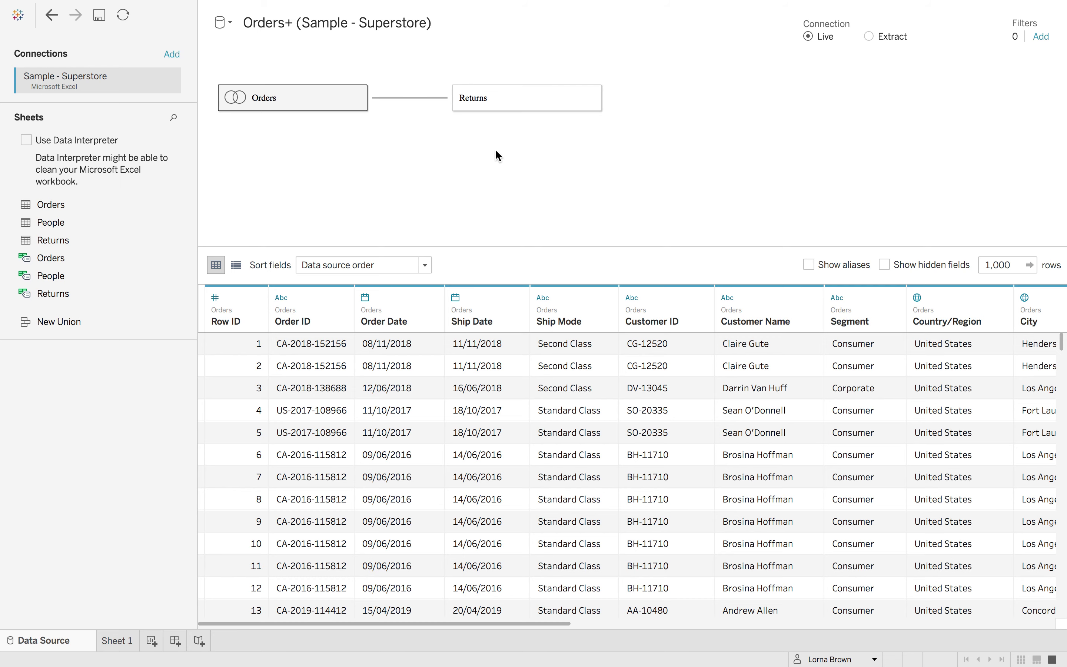
{"action": "left_click", "coordinate": [123, 644]}
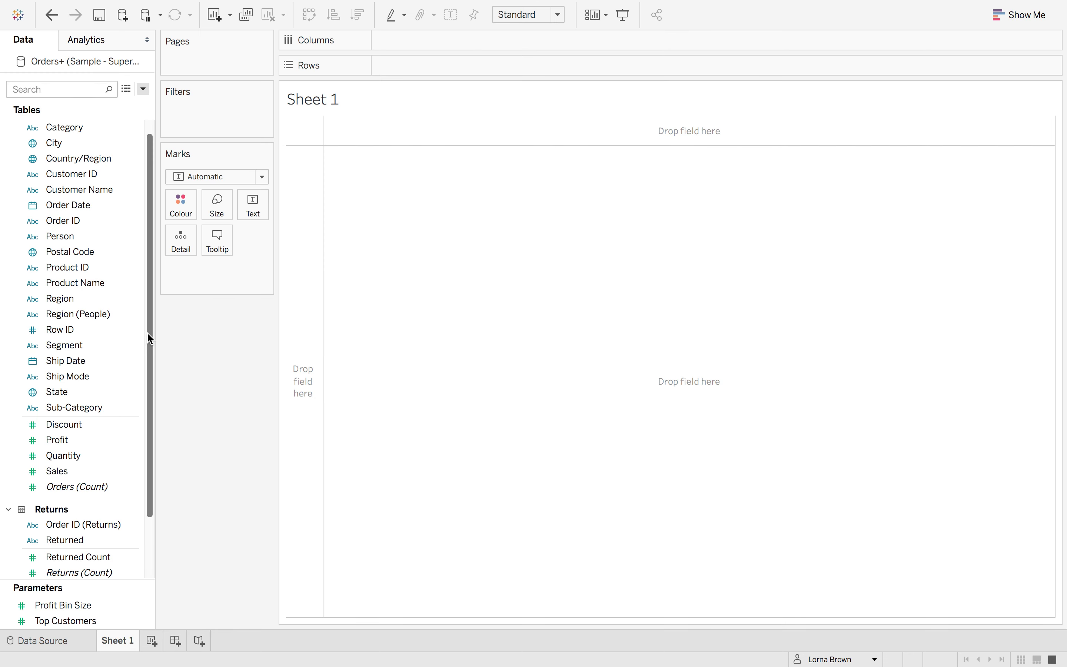
{"action": "left_click_drag", "start_coordinate": [150, 339], "coordinate": [148, 298]}
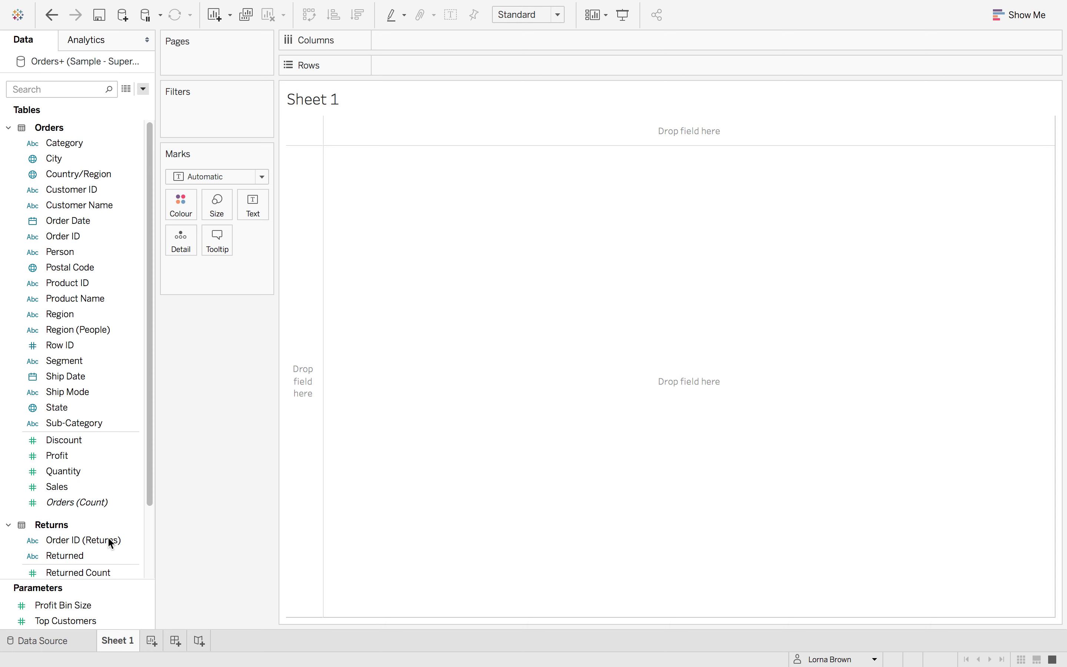
{"action": "left_click", "coordinate": [110, 572]}
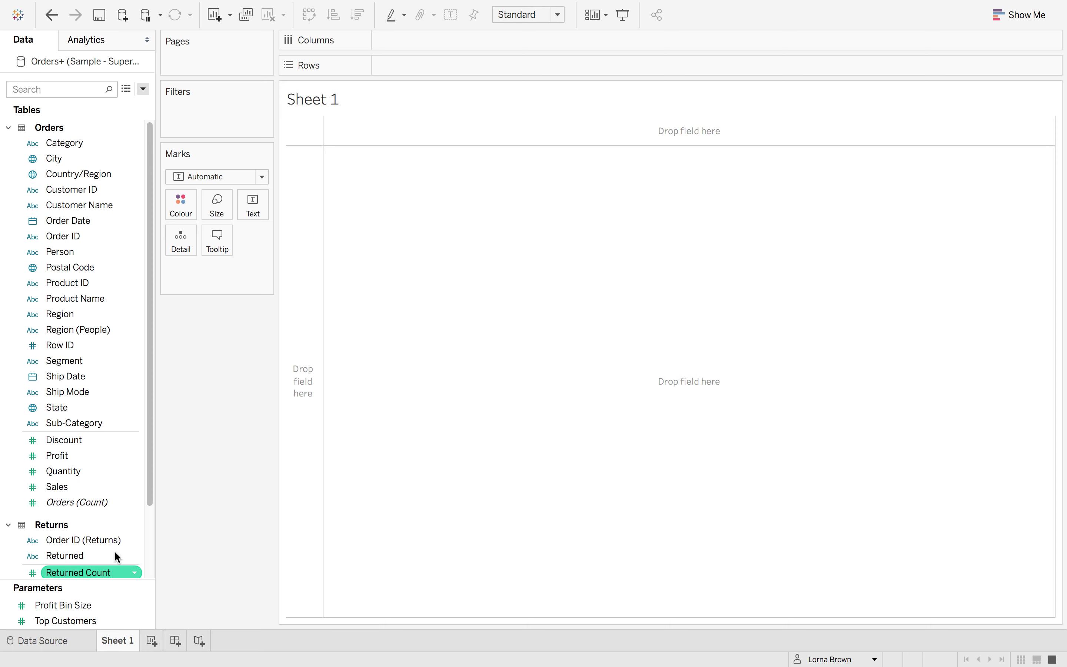
{"action": "left_click", "coordinate": [125, 441]}
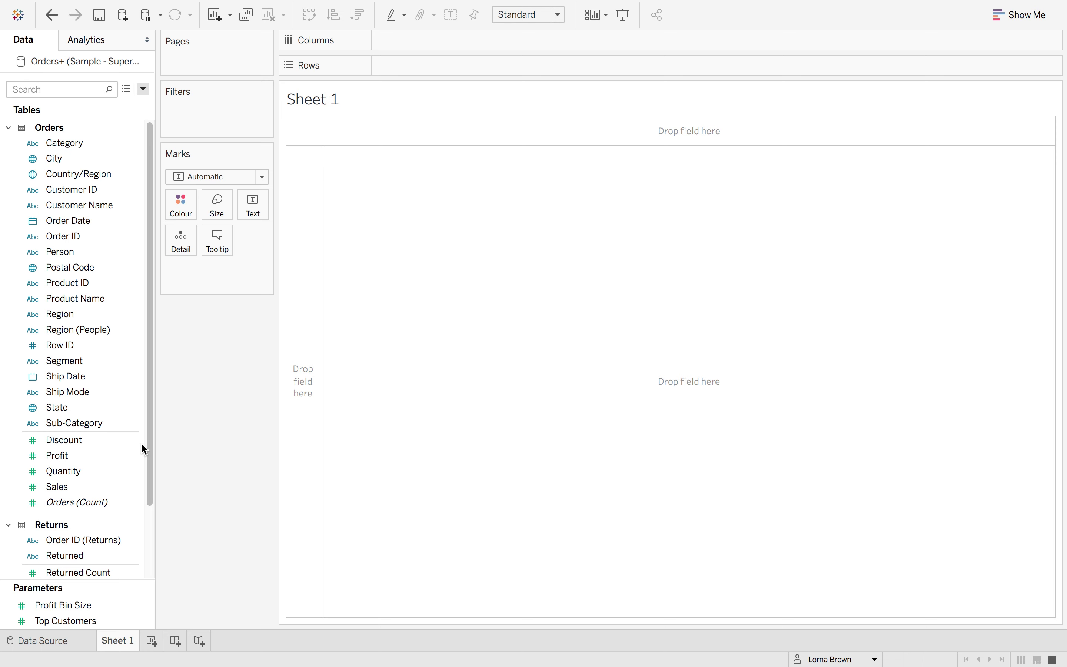
{"action": "left_click", "coordinate": [117, 609]}
{"action": "scroll", "coordinate": [66, 456], "scroll_direction": "down", "scroll_amount": 1}
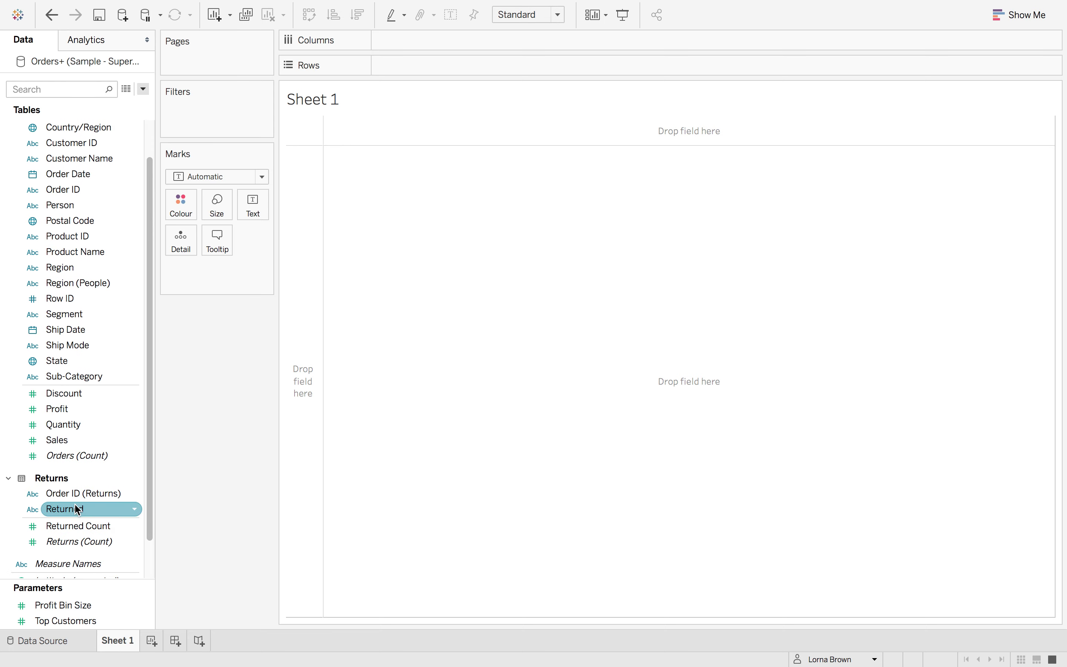
{"action": "scroll", "coordinate": [76, 493], "scroll_direction": "up", "scroll_amount": 1}
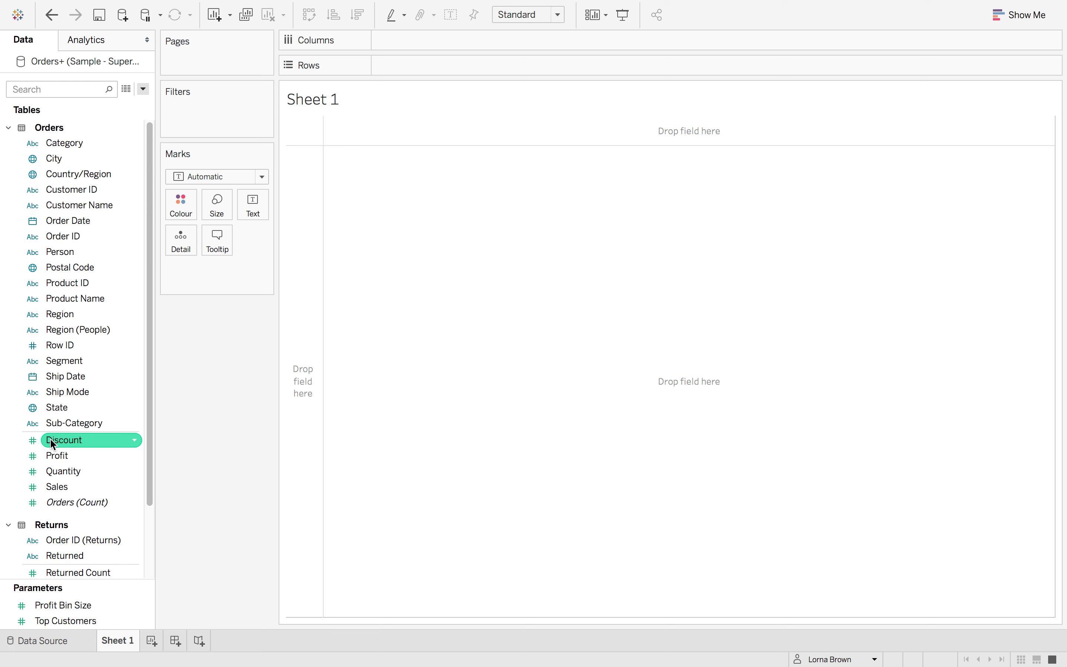
{"action": "left_click_drag", "start_coordinate": [54, 442], "coordinate": [41, 404]}
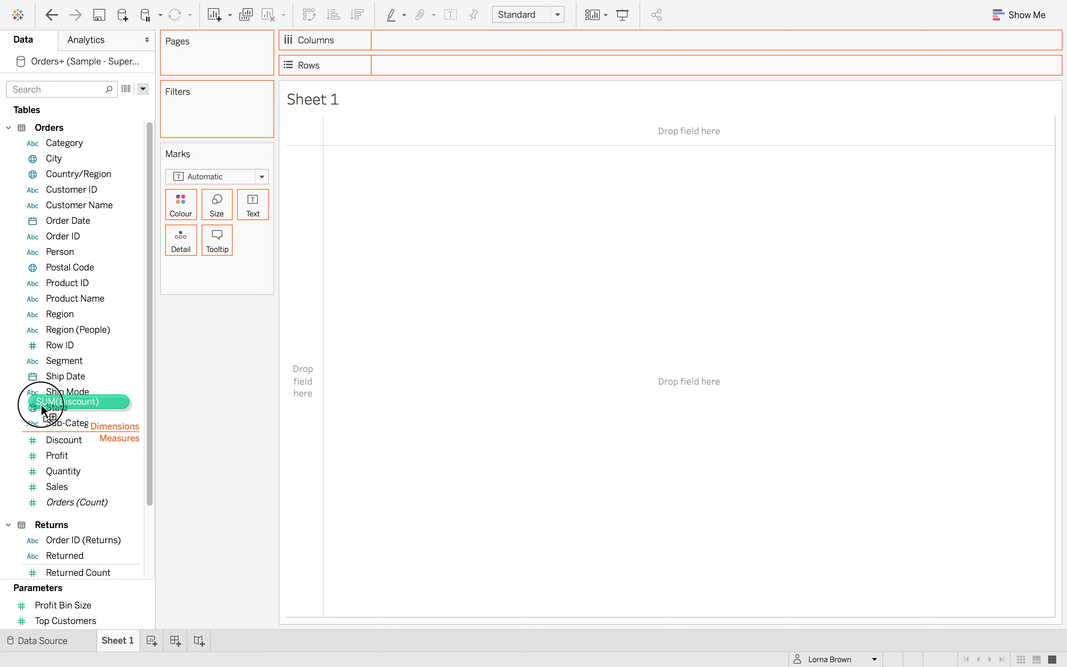
{"action": "left_click_drag", "start_coordinate": [42, 404], "coordinate": [46, 452]}
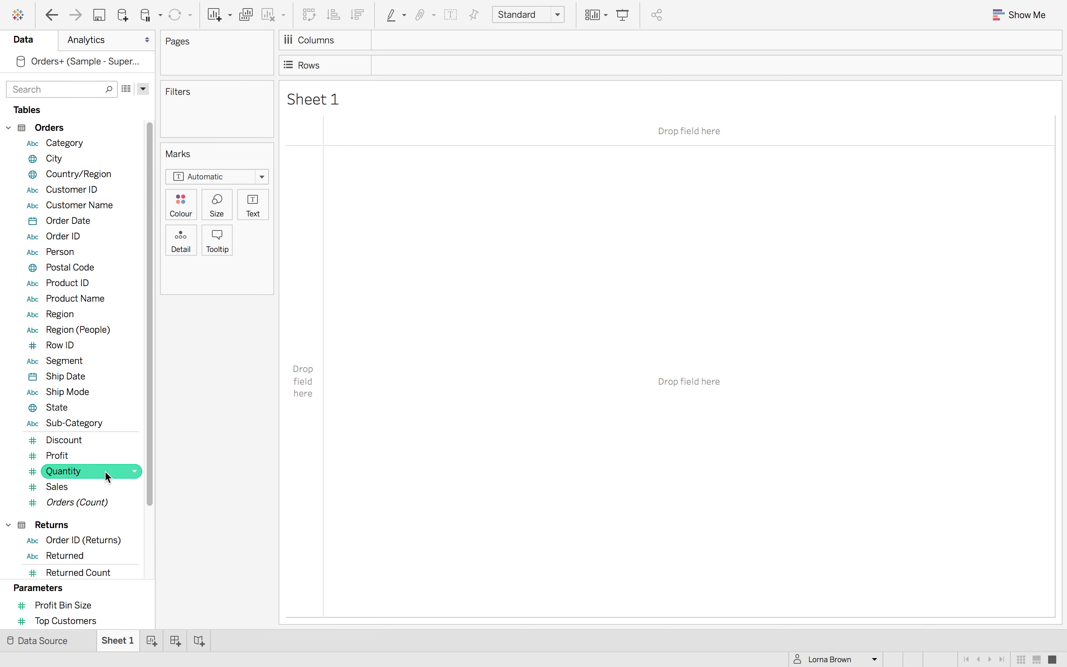
{"action": "scroll", "coordinate": [105, 476], "scroll_direction": "down", "scroll_amount": 3}
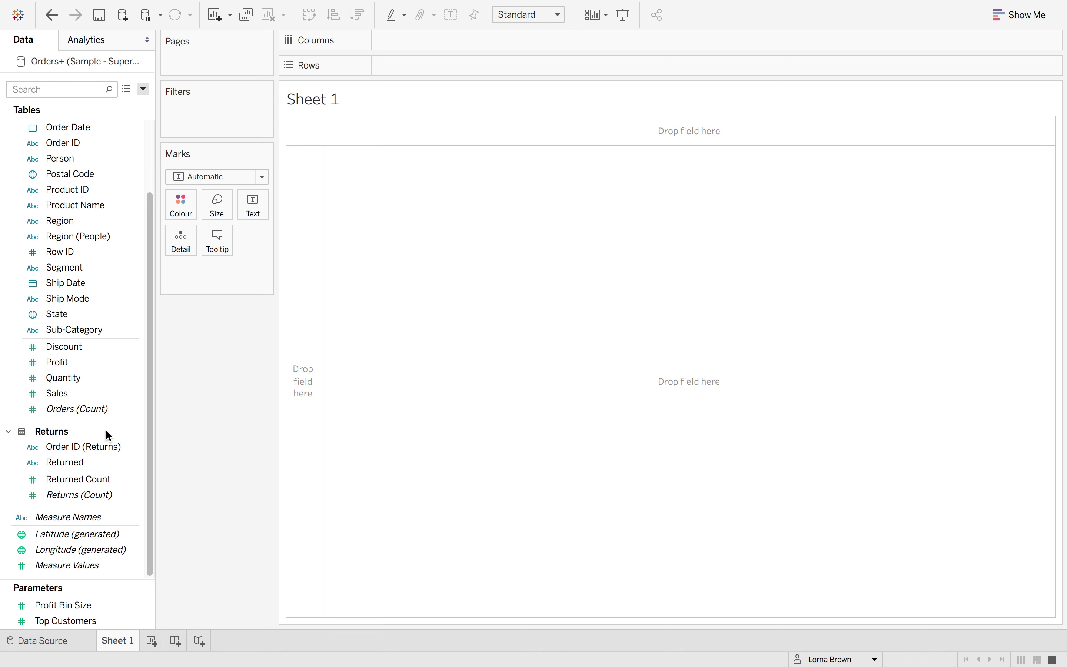
{"action": "scroll", "coordinate": [108, 403], "scroll_direction": "up", "scroll_amount": 3}
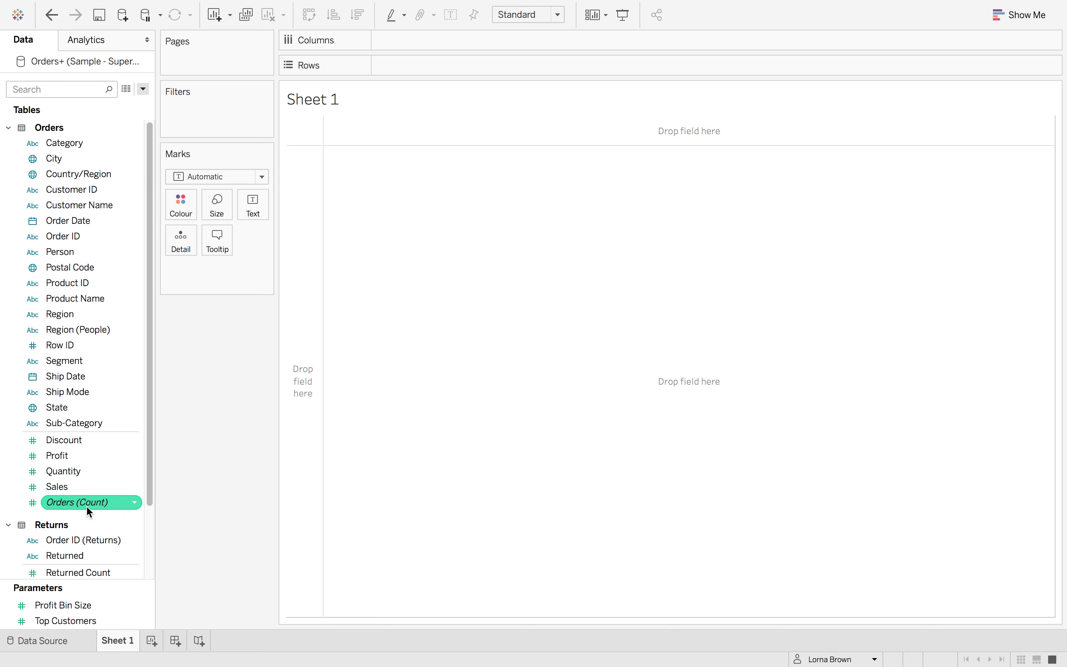
{"action": "mouse_move", "coordinate": [98, 507]}
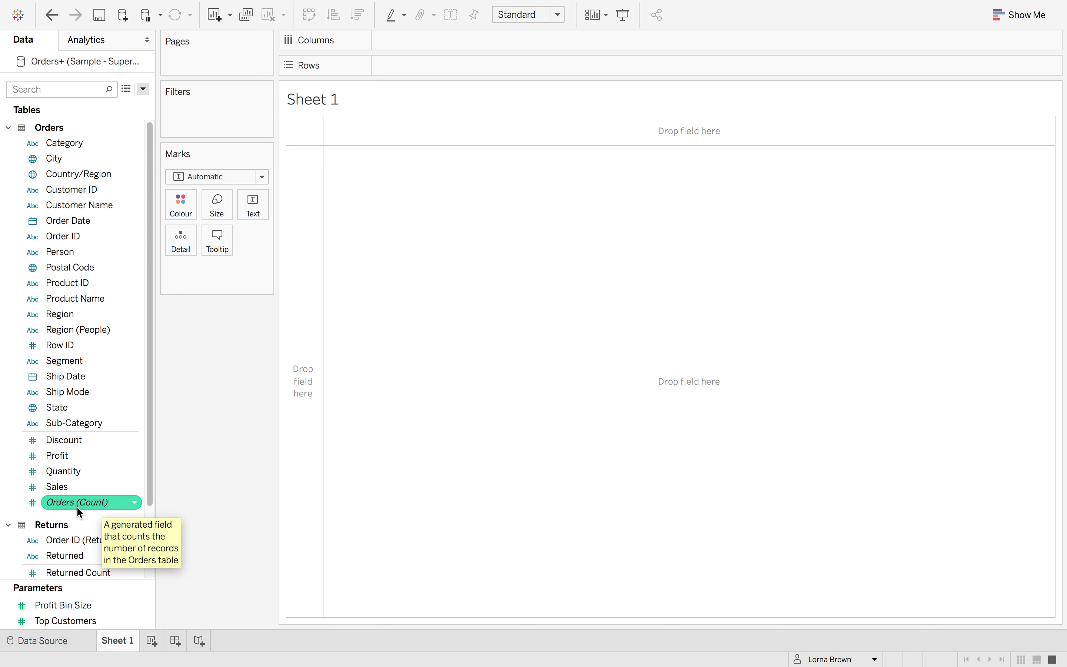
{"action": "scroll", "coordinate": [114, 499], "scroll_direction": "down", "scroll_amount": 3}
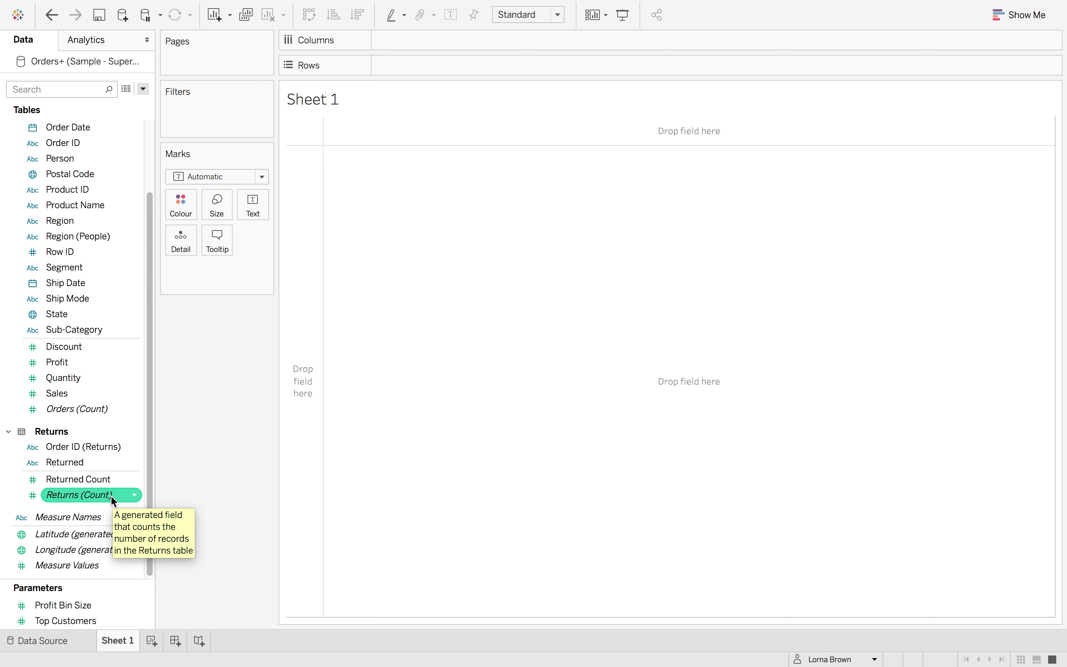
{"action": "mouse_move", "coordinate": [124, 412]}
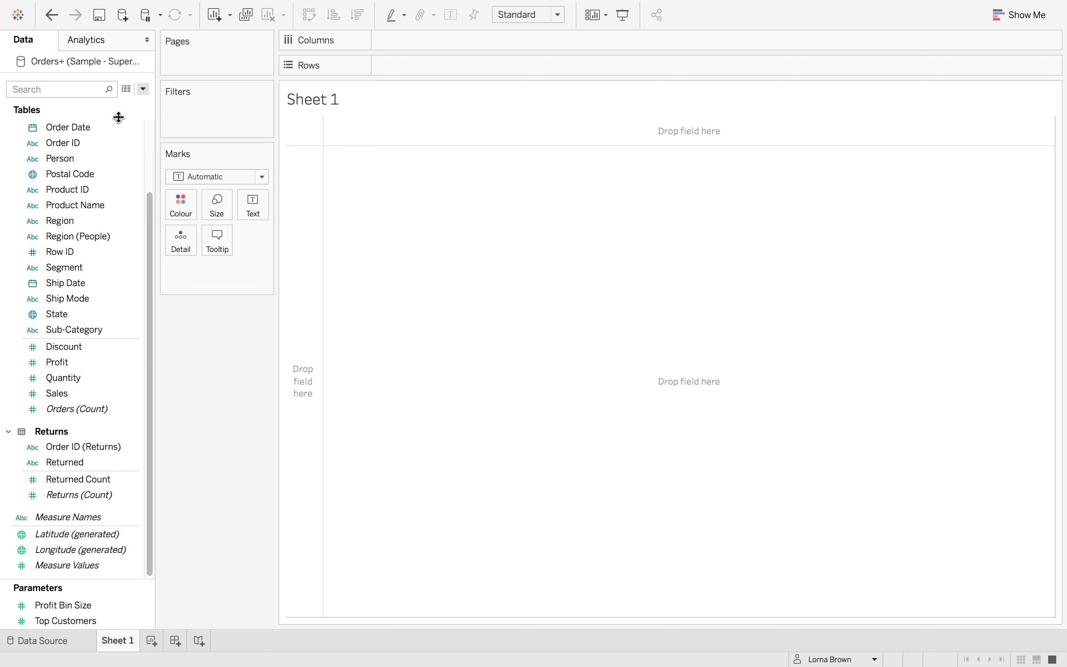
Step: Put Order ID and Returned on Rows, listing the 296 returned orders marked Yes
{"action": "left_click_drag", "start_coordinate": [77, 143], "coordinate": [306, 180]}
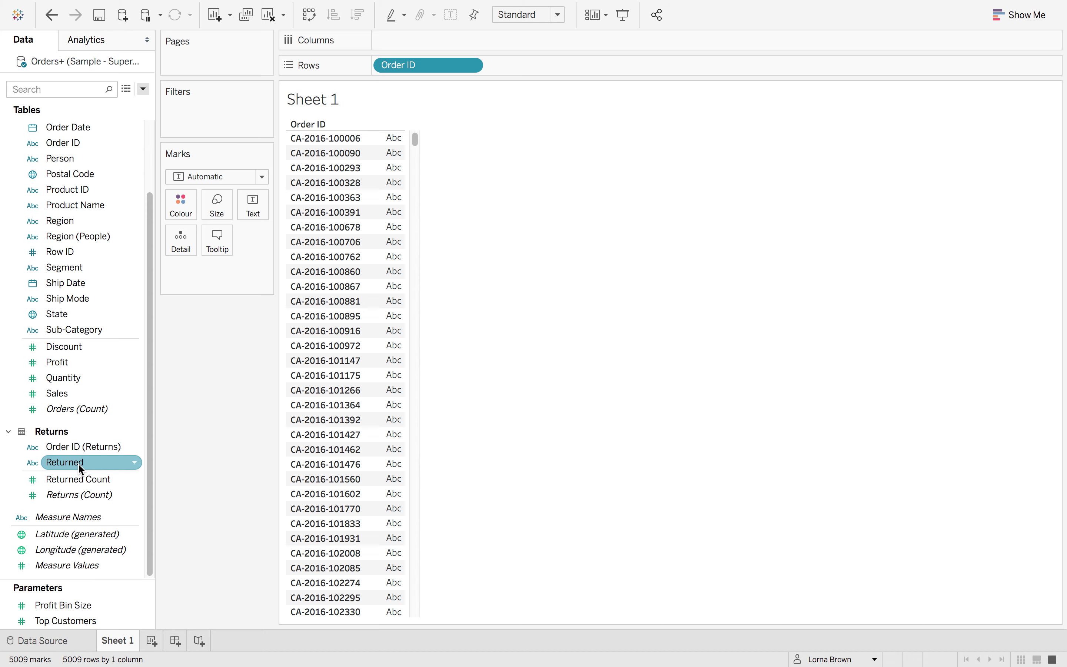
{"action": "left_click_drag", "start_coordinate": [80, 464], "coordinate": [538, 68]}
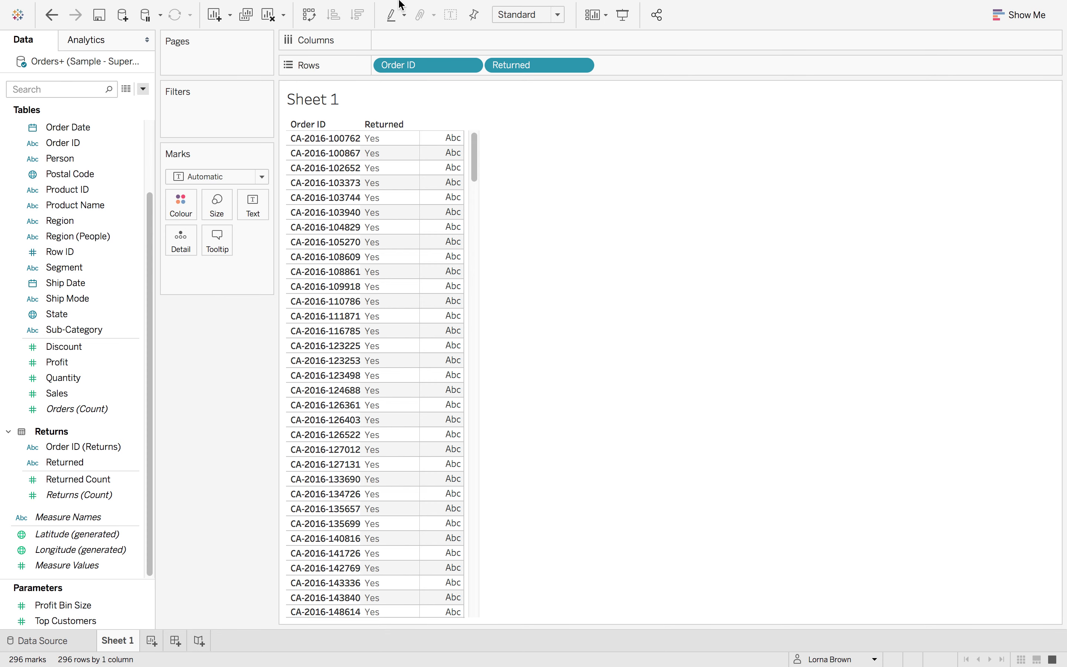
Step: Turn on Show Empty Rows so all 5009 orders appear, with Null for unreturned ones
{"action": "left_click", "coordinate": [363, 11]}
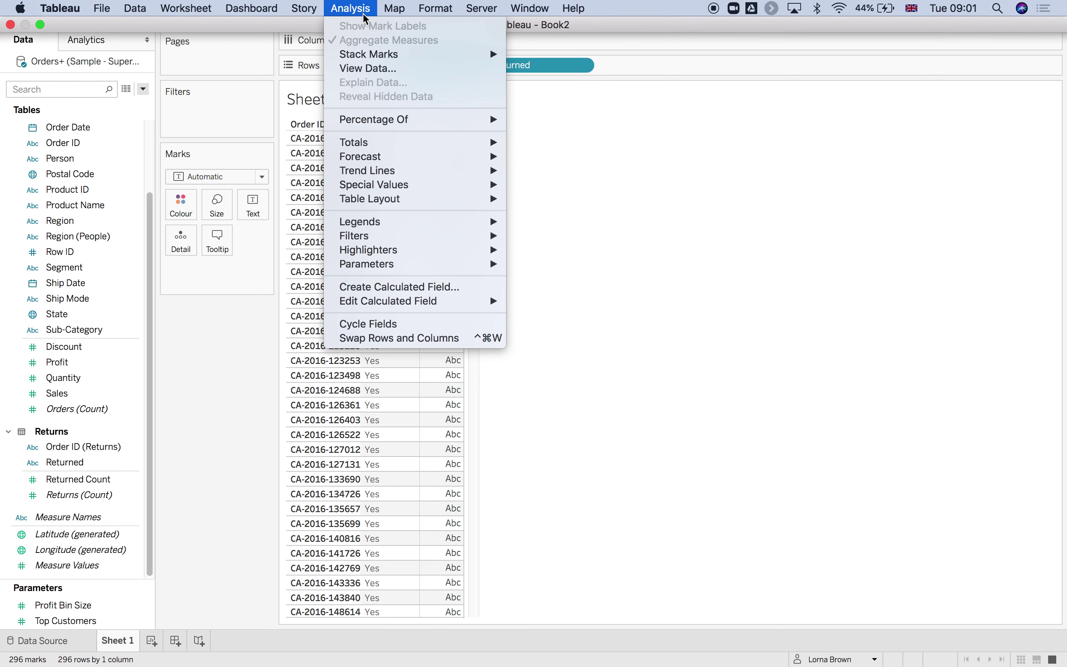
{"action": "mouse_move", "coordinate": [406, 202]}
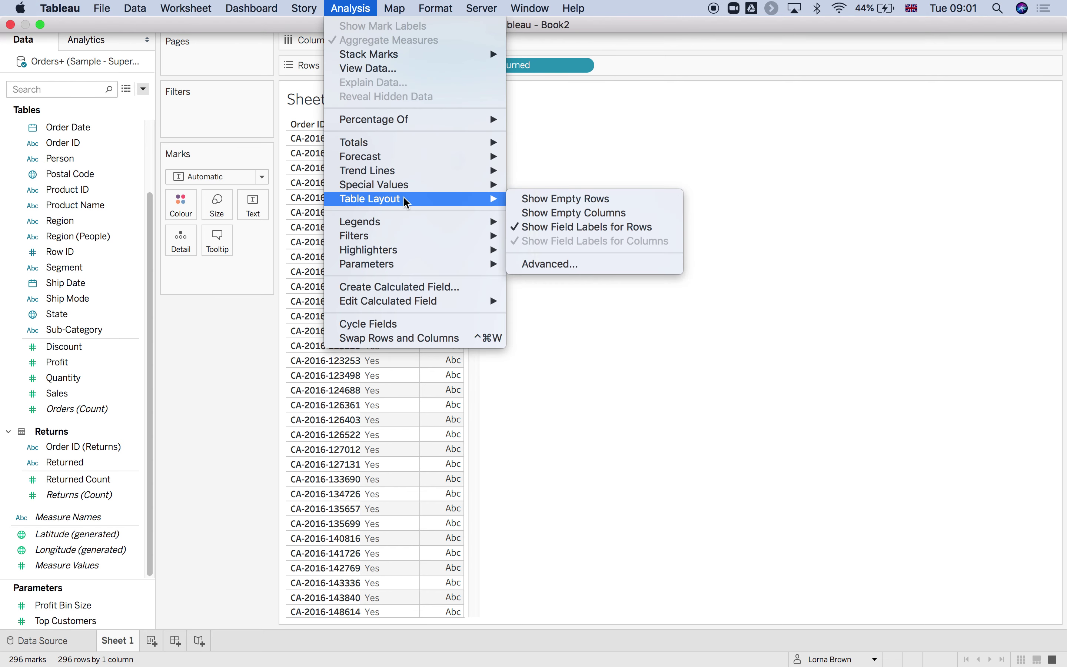
{"action": "left_click", "coordinate": [625, 203]}
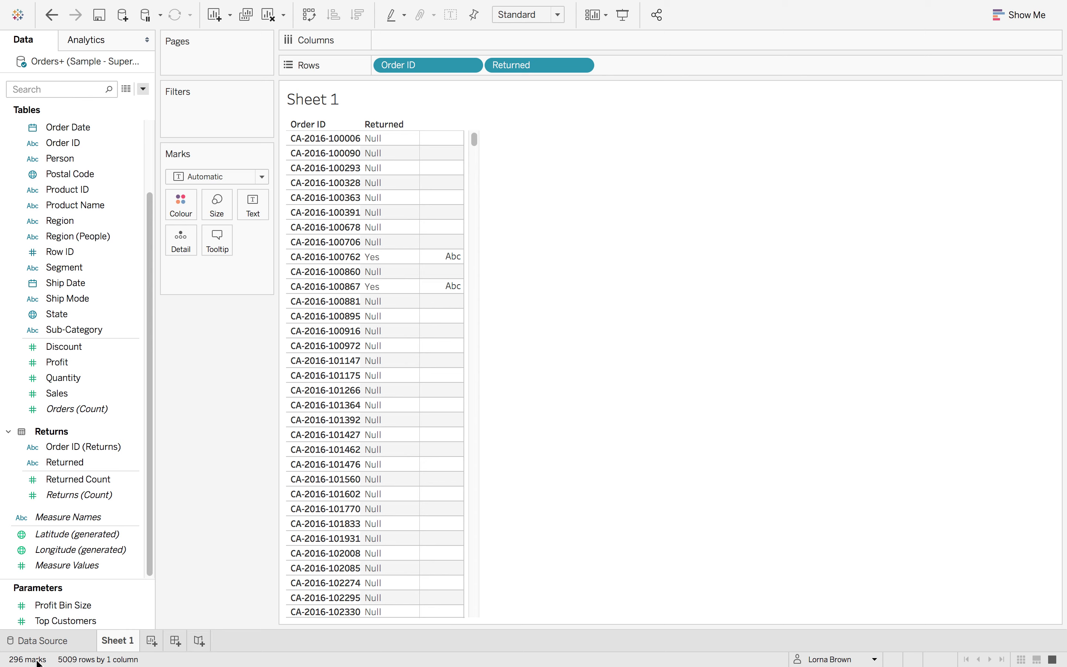
{"action": "mouse_move", "coordinate": [455, 265]}
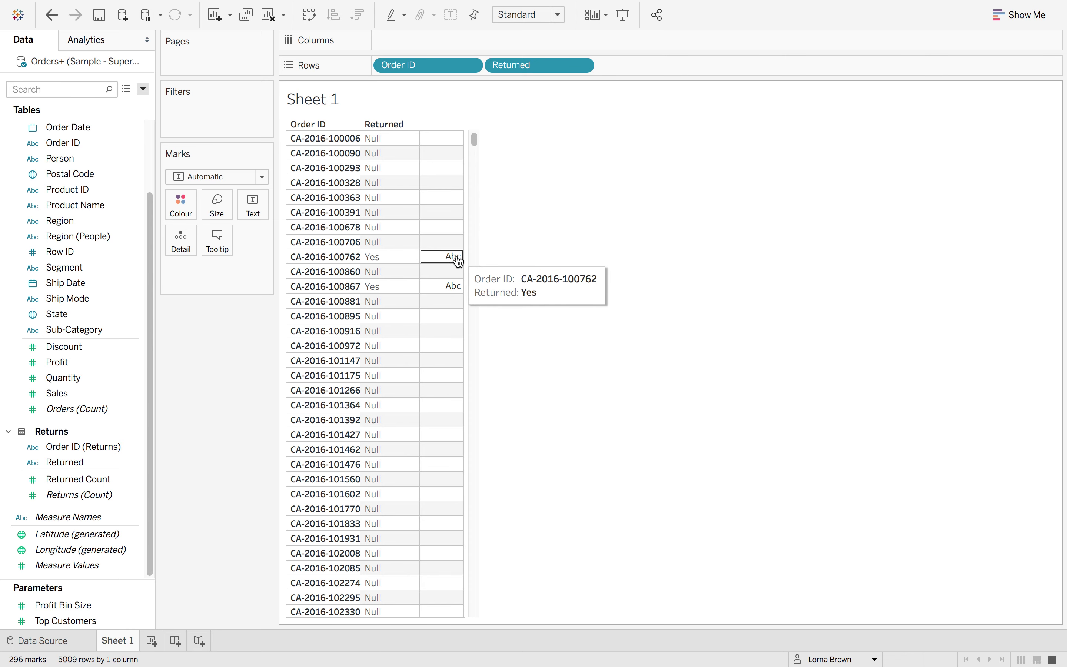
{"action": "mouse_move", "coordinate": [429, 287]}
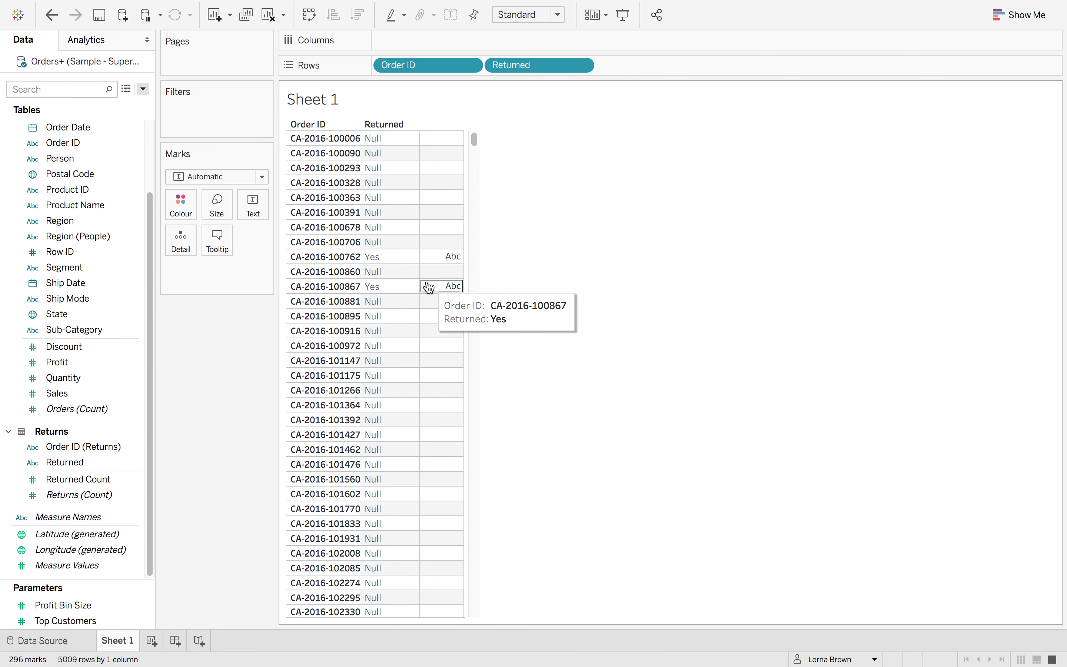
{"action": "mouse_move", "coordinate": [447, 261]}
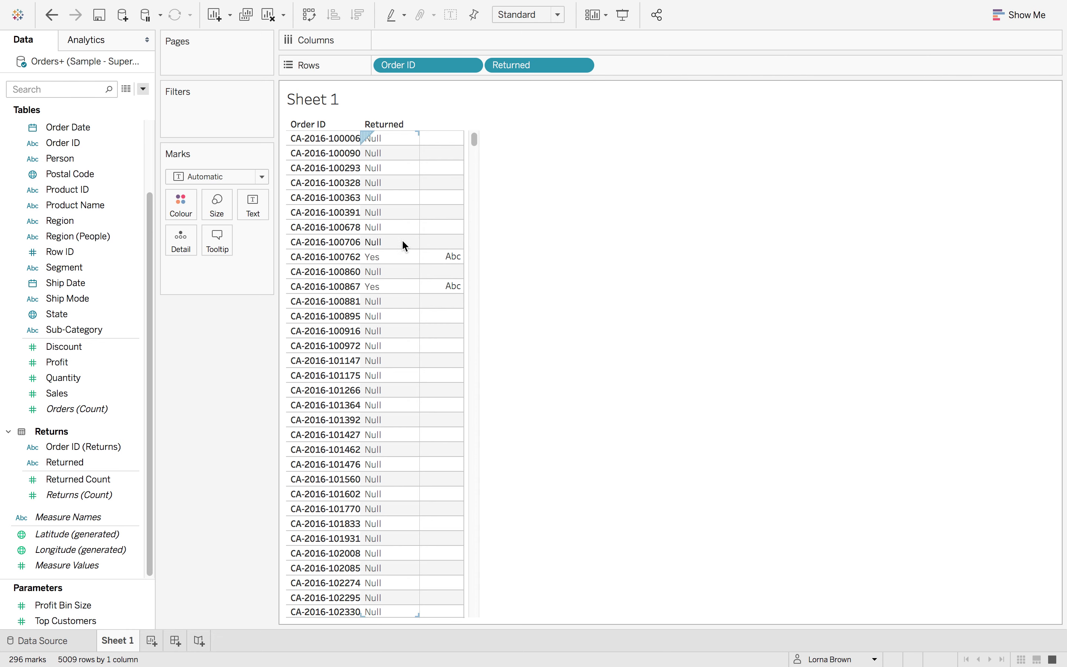
Step: Create a calculated field 'Returned YN' as IF ISNULL([Returned]) THEN 'No' ELSE 'Yes' END
{"action": "left_click", "coordinate": [144, 88]}
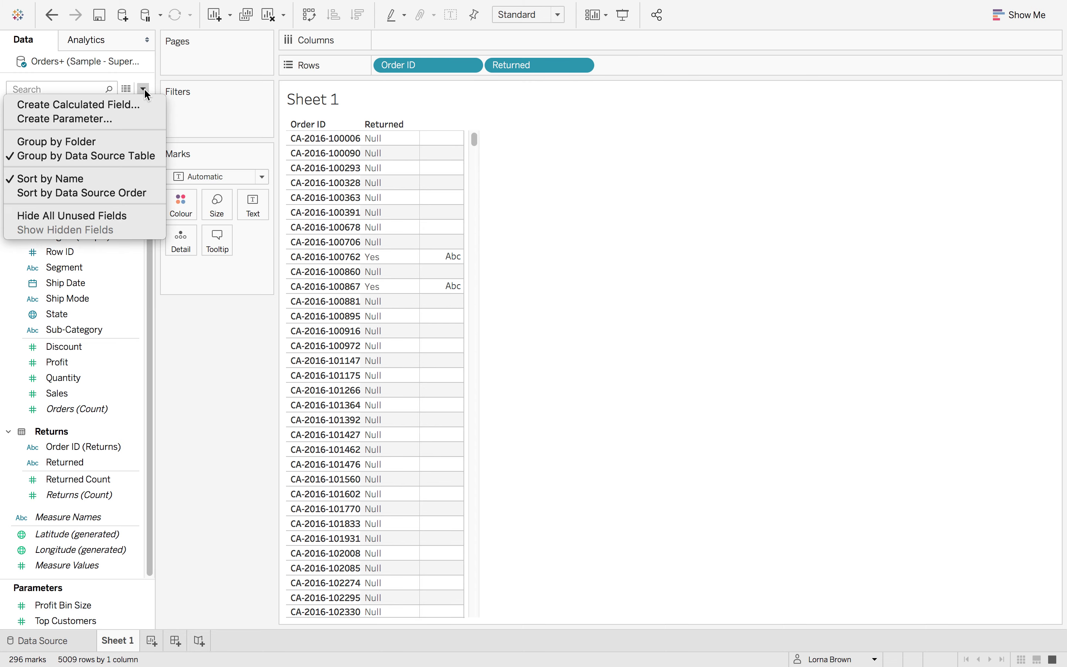
{"action": "left_click", "coordinate": [138, 104]}
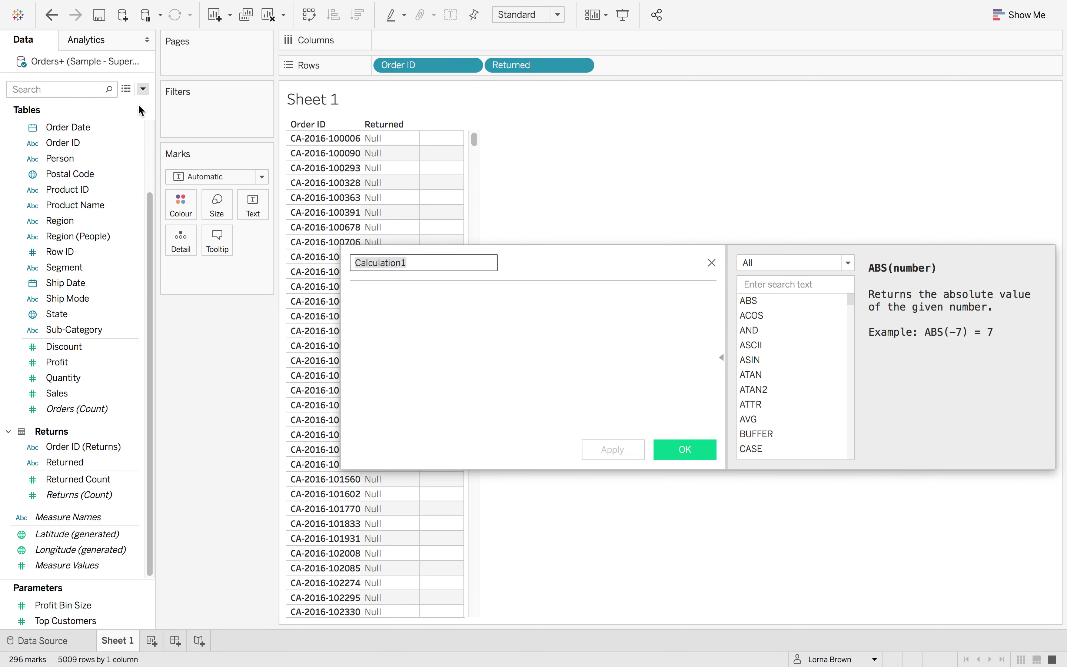
{"action": "type", "text": "Return"}
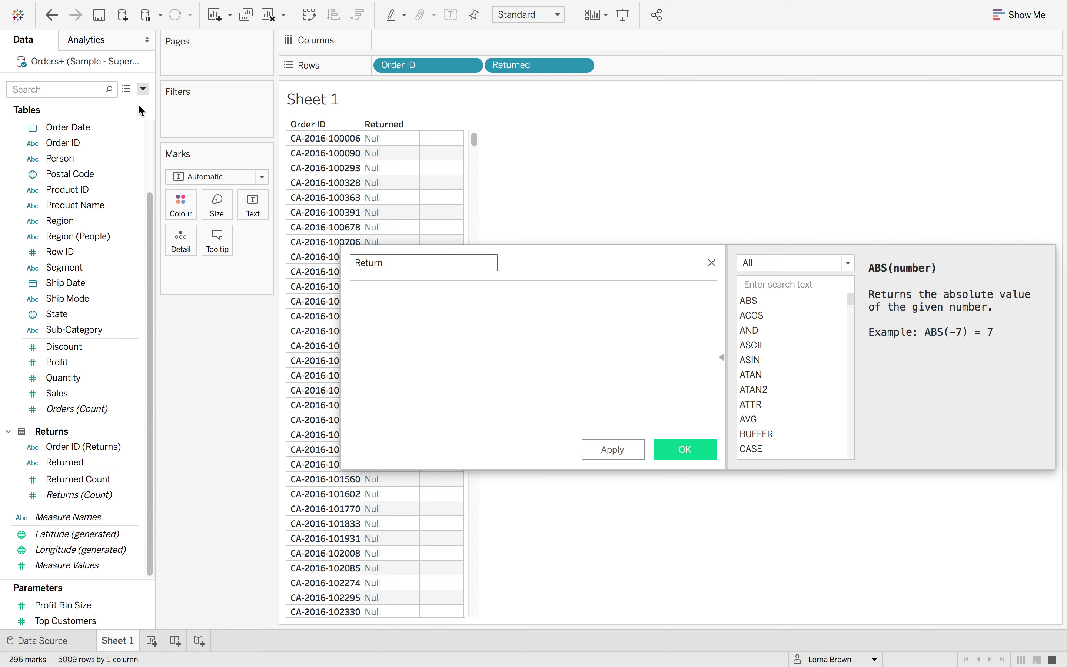
{"action": "type", "text": "ed YN"}
{"action": "left_click", "coordinate": [412, 300]}
{"action": "type", "text": "IF ISN"}
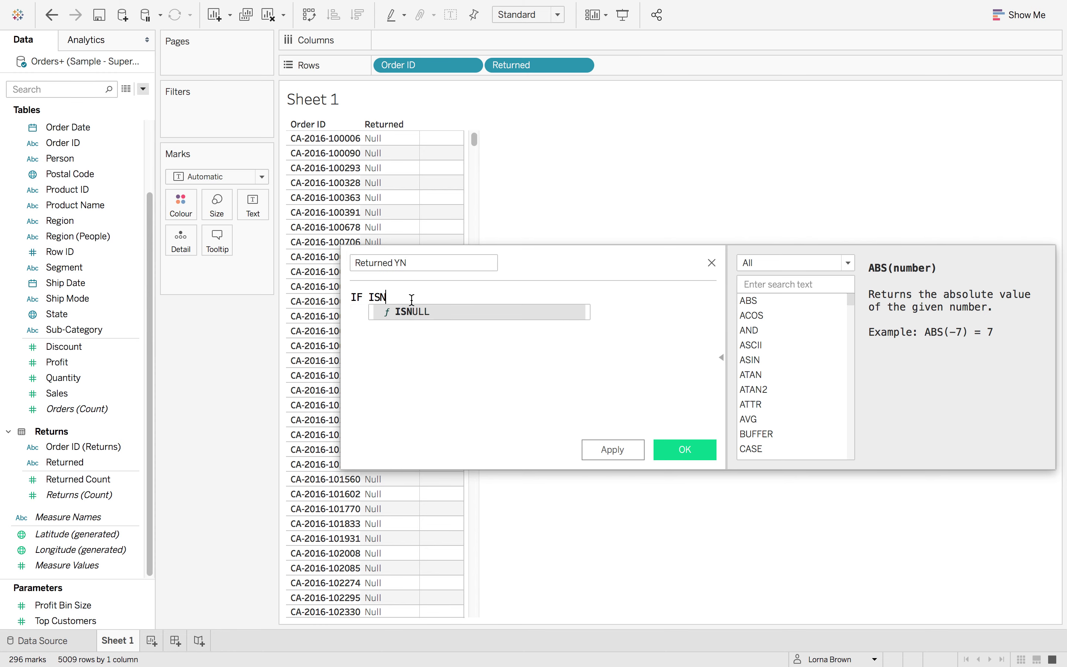
{"action": "key", "text": "Return"}
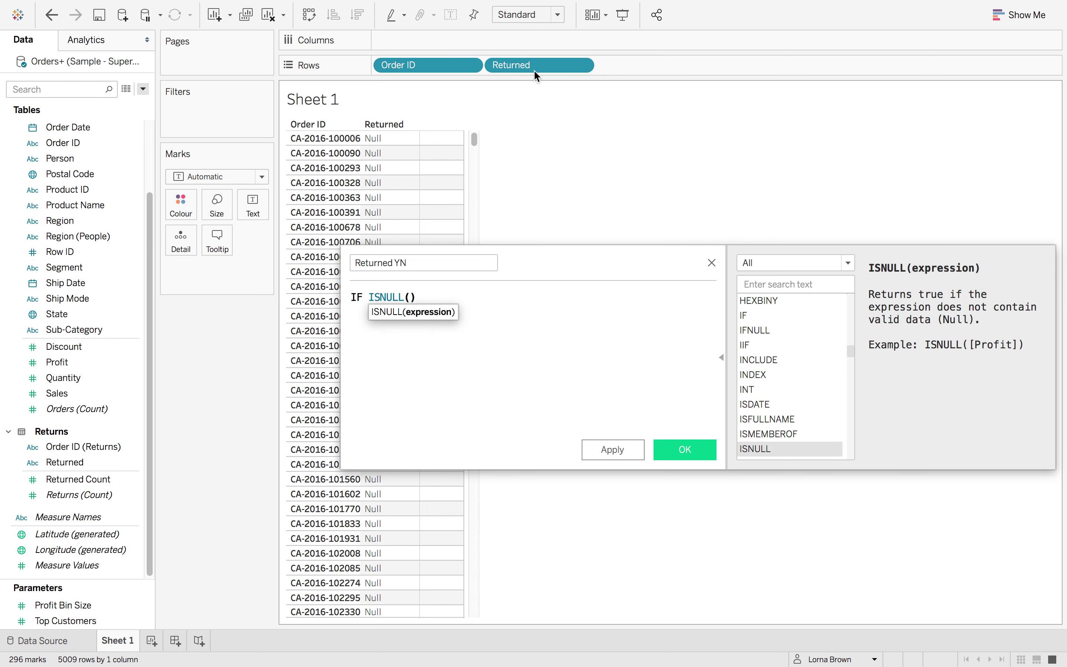
{"action": "left_click_drag", "start_coordinate": [536, 67], "coordinate": [407, 309]}
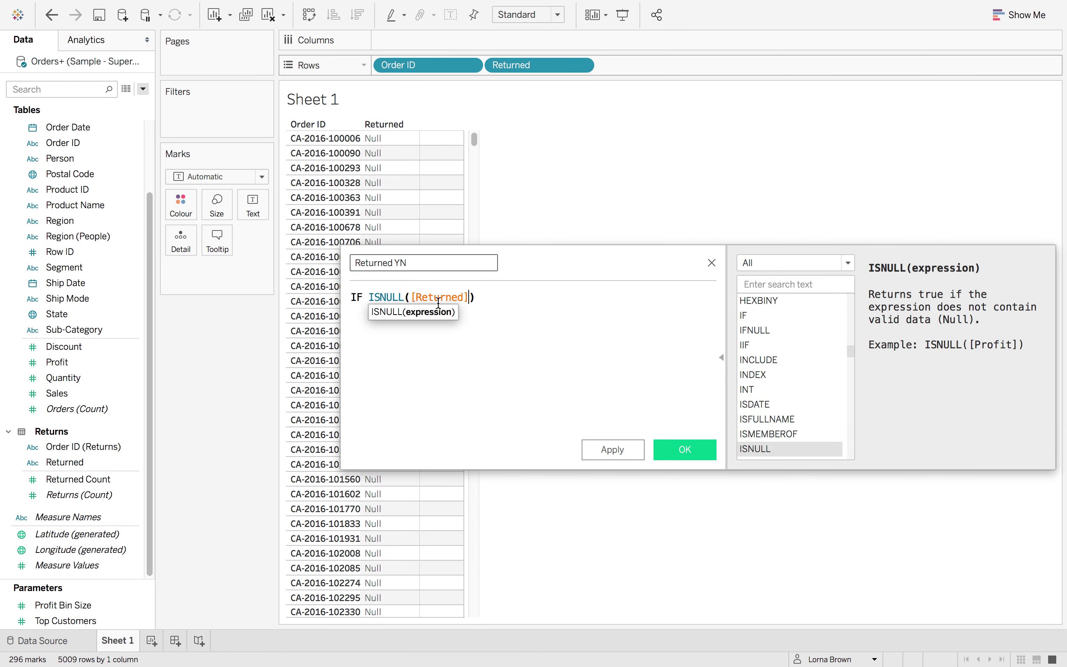
{"action": "left_click", "coordinate": [503, 305]}
{"action": "type", "text": "THE"}
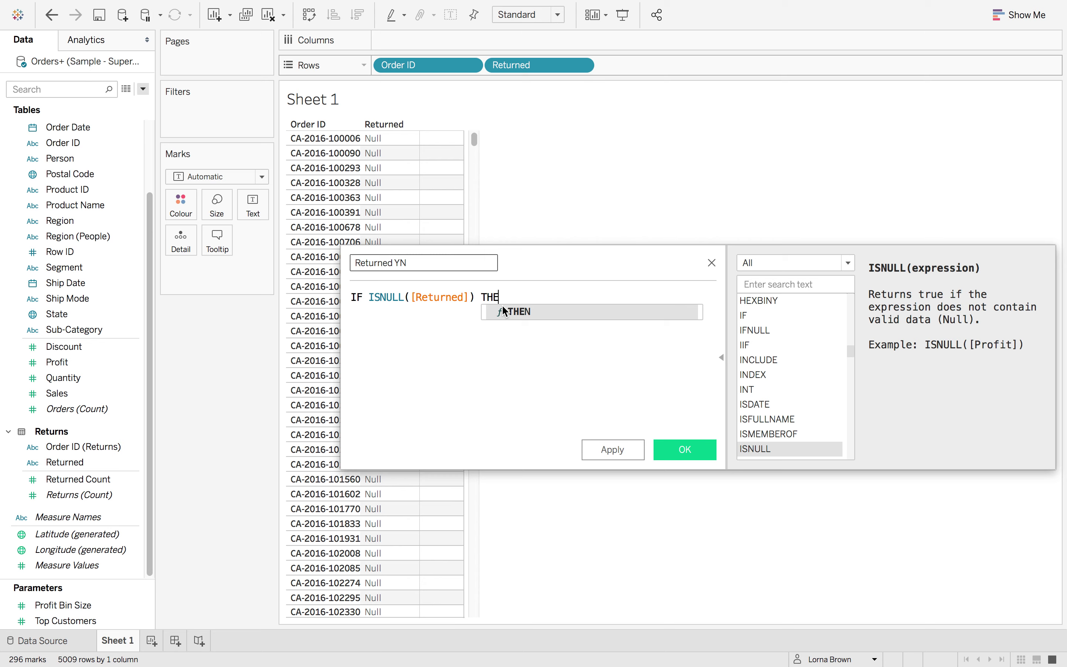
{"action": "type", "text": "N 'No'"}
{"action": "key", "text": "Return"}
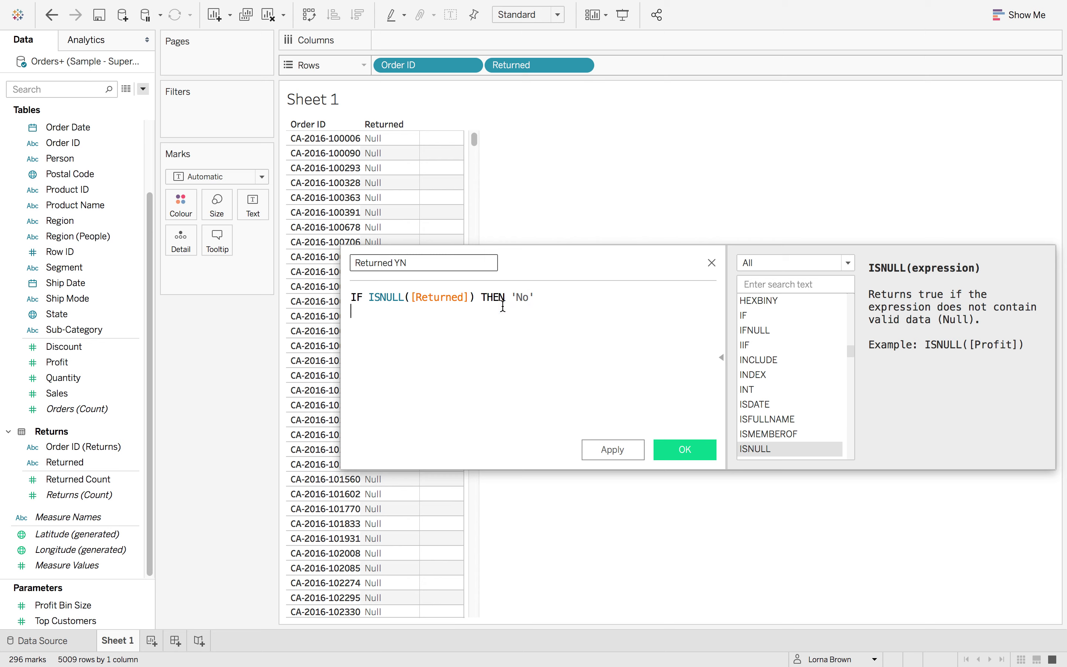
{"action": "type", "text": "ELSE 'Yes' END"}
Step: Try an extra IFNULL([Returned], no) line, delete it, and save the calculation
{"action": "key", "text": "Escape"}
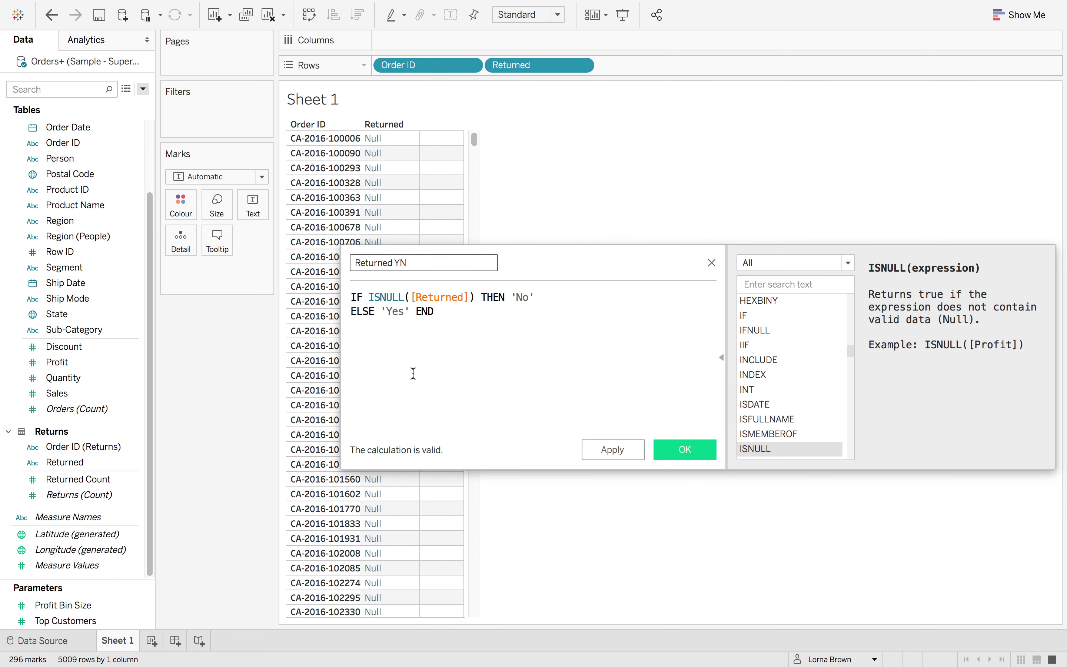
{"action": "key", "text": "Return"}
{"action": "key", "text": "Return"}
{"action": "type", "text": "IFN"}
{"action": "key", "text": "Return"}
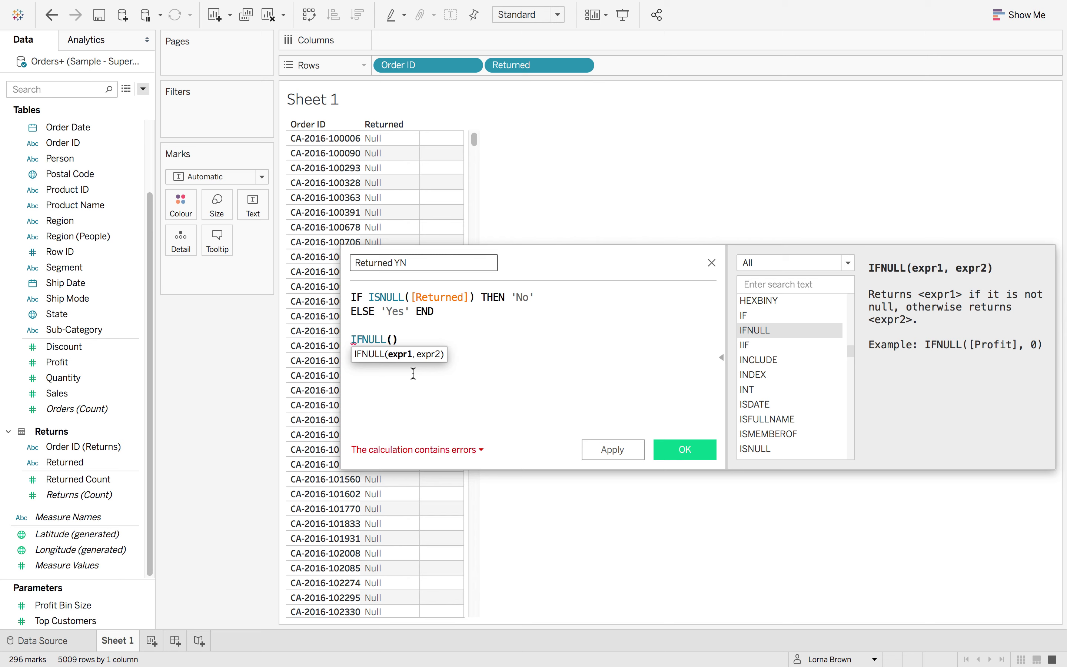
{"action": "type", "text": "r"}
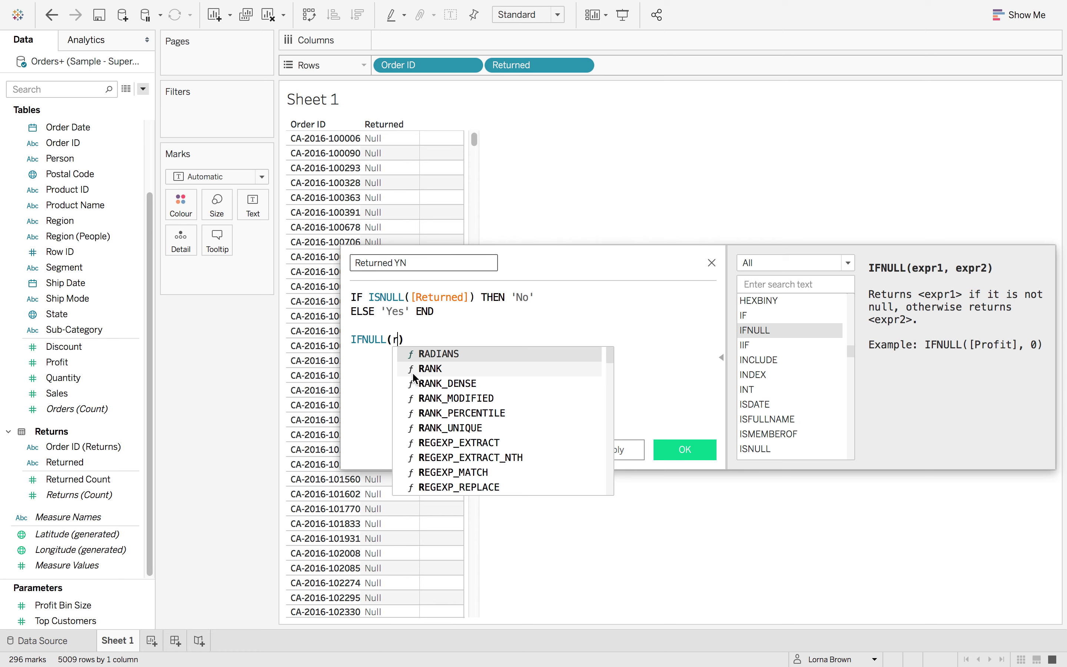
{"action": "type", "text": "et"}
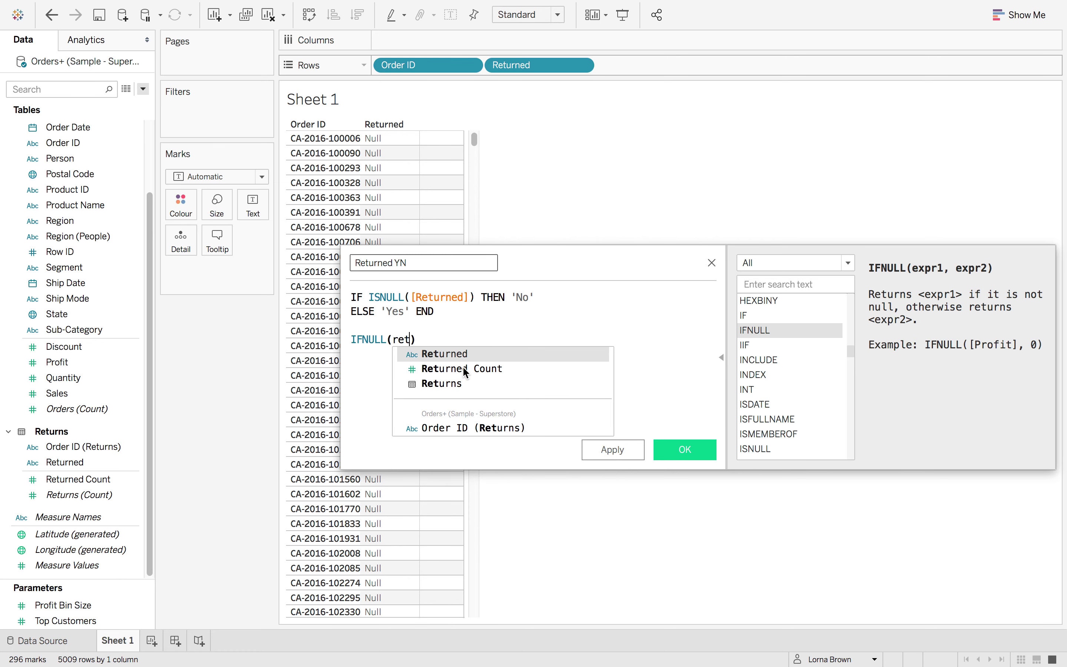
{"action": "key", "text": "Return"}
{"action": "type", "text": ","}
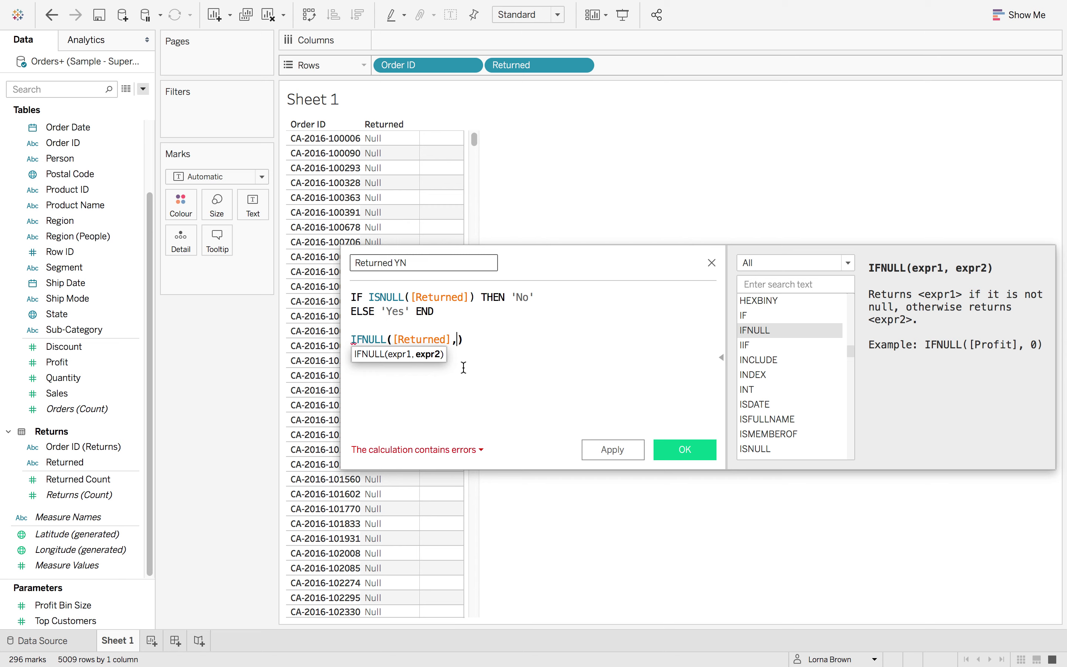
{"action": "type", "text": "no"}
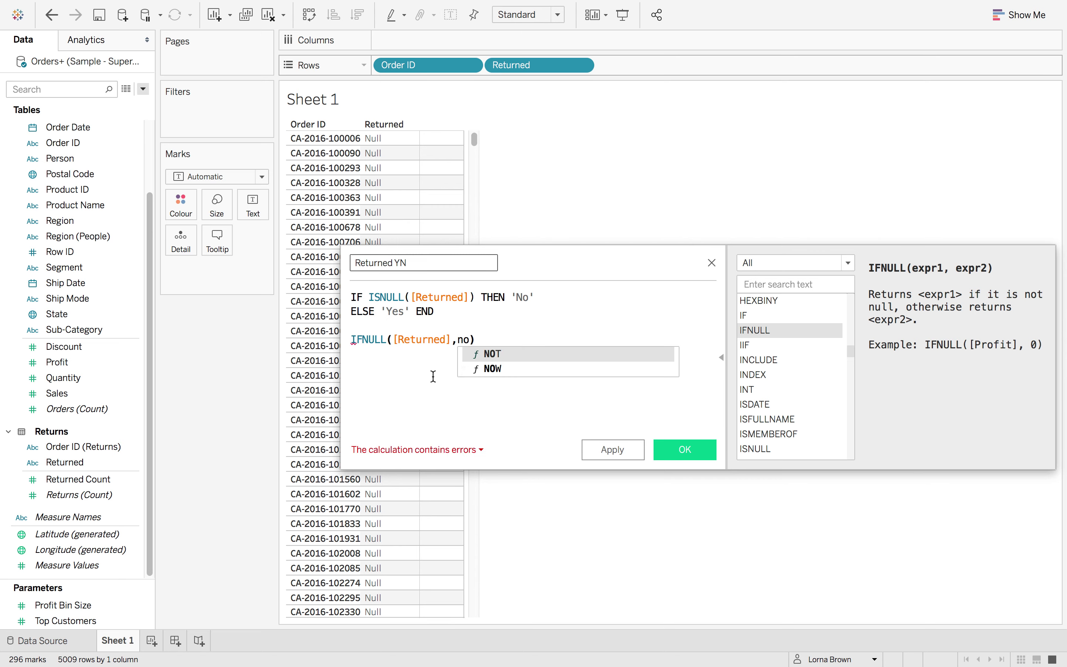
{"action": "key", "text": "Escape"}
{"action": "left_click_drag", "start_coordinate": [385, 358], "coordinate": [340, 338]}
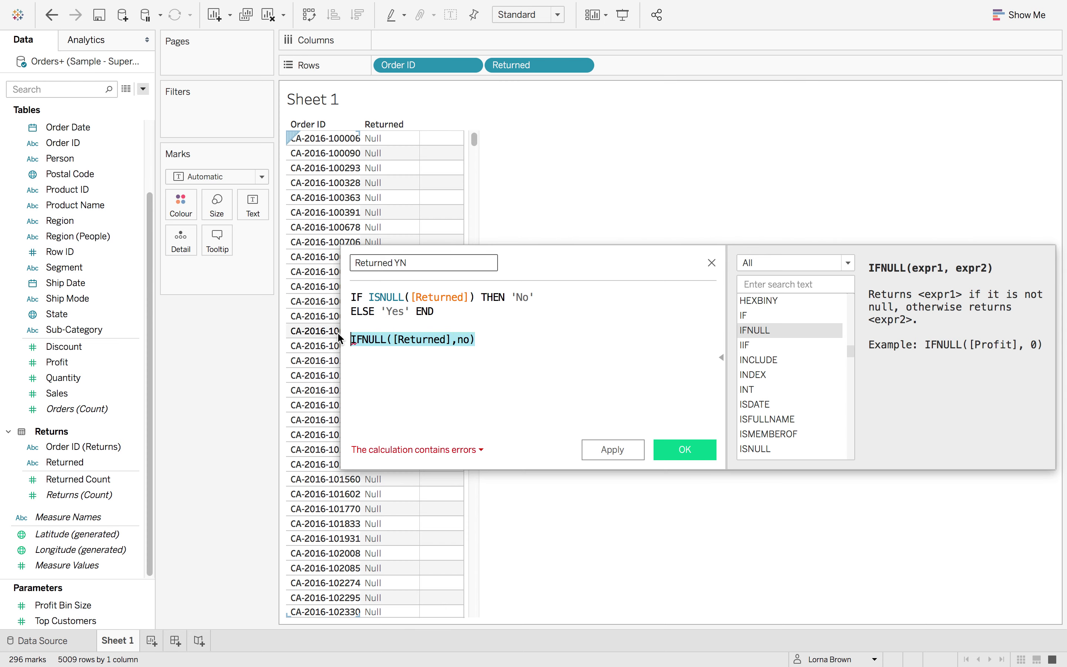
{"action": "key", "text": "BackSpace"}
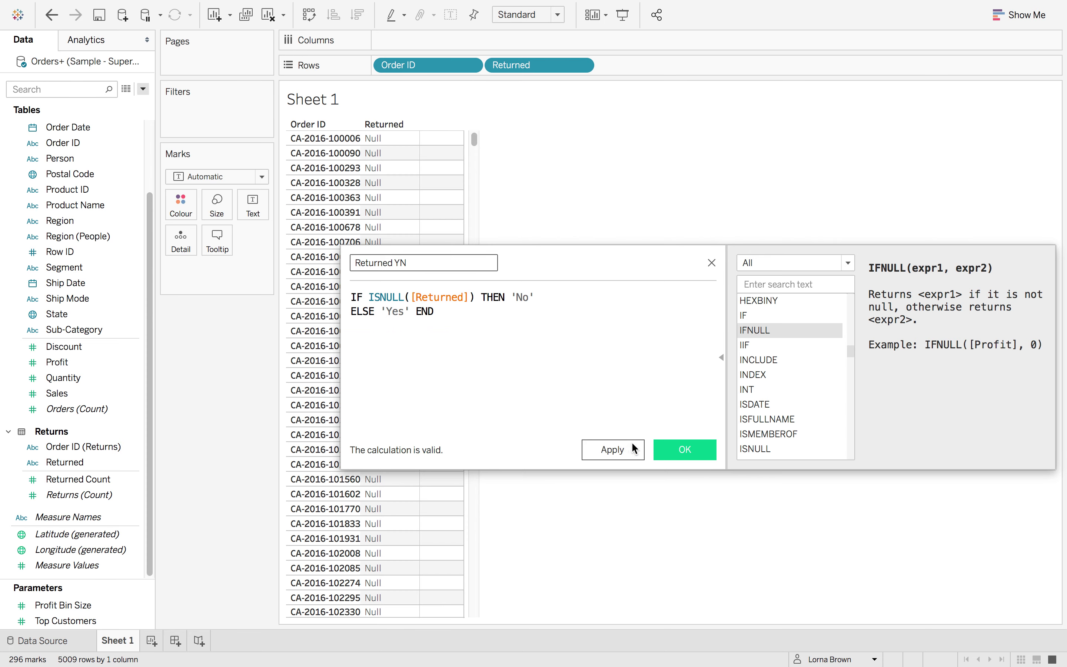
{"action": "left_click", "coordinate": [684, 450]}
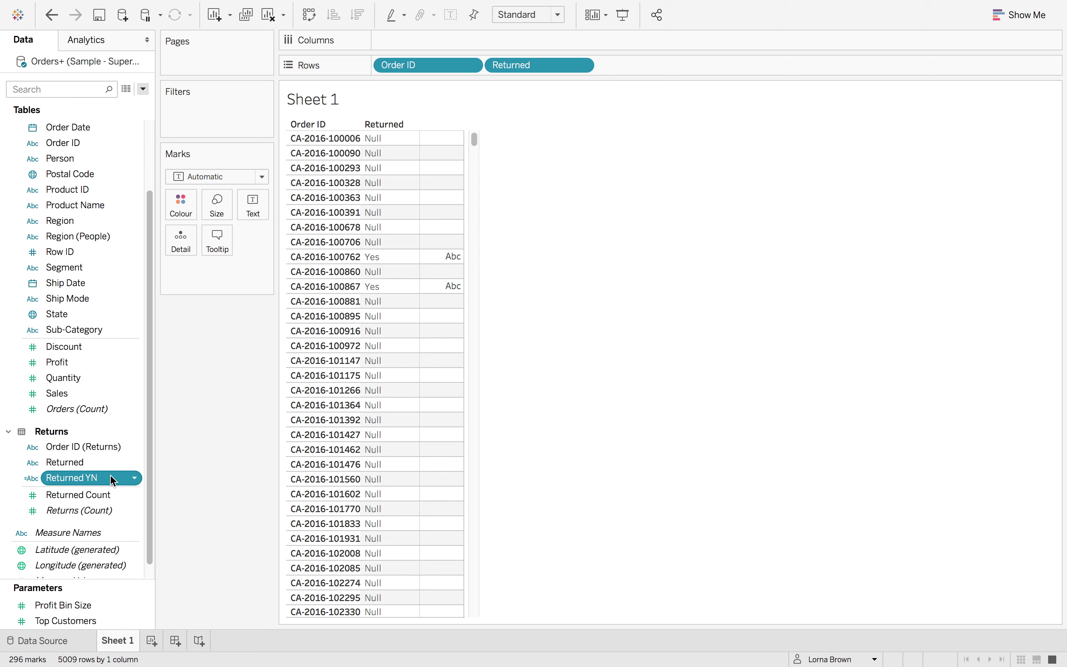
Step: Drop Returned YN on Rows after Returned as the table's third column
{"action": "scroll", "coordinate": [113, 471], "scroll_direction": "up", "scroll_amount": 2}
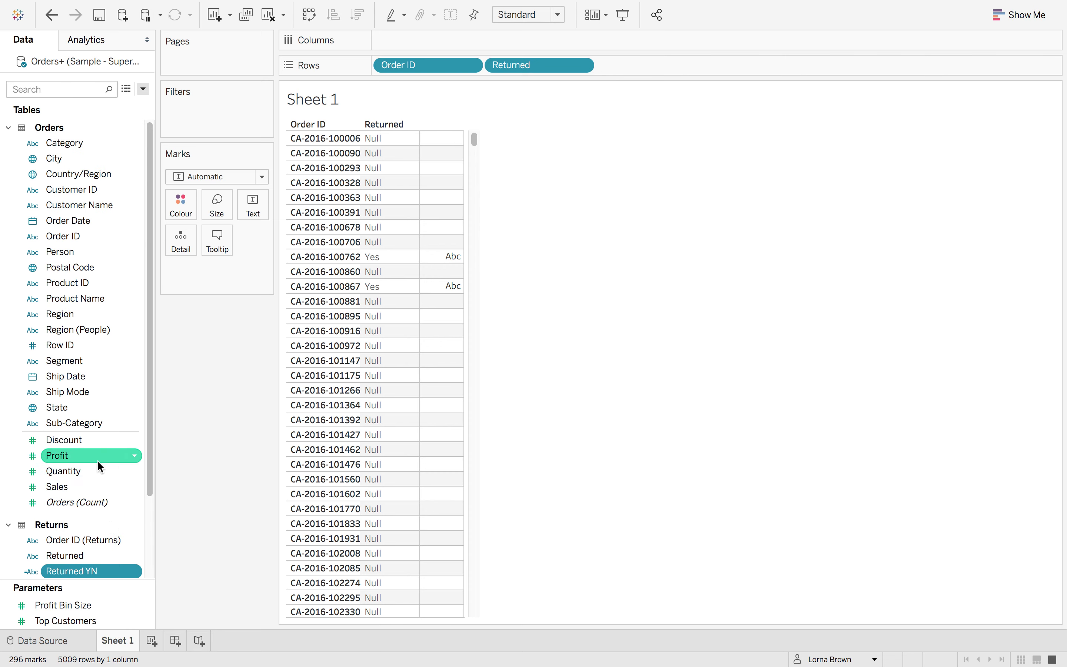
{"action": "scroll", "coordinate": [97, 461], "scroll_direction": "down", "scroll_amount": 2}
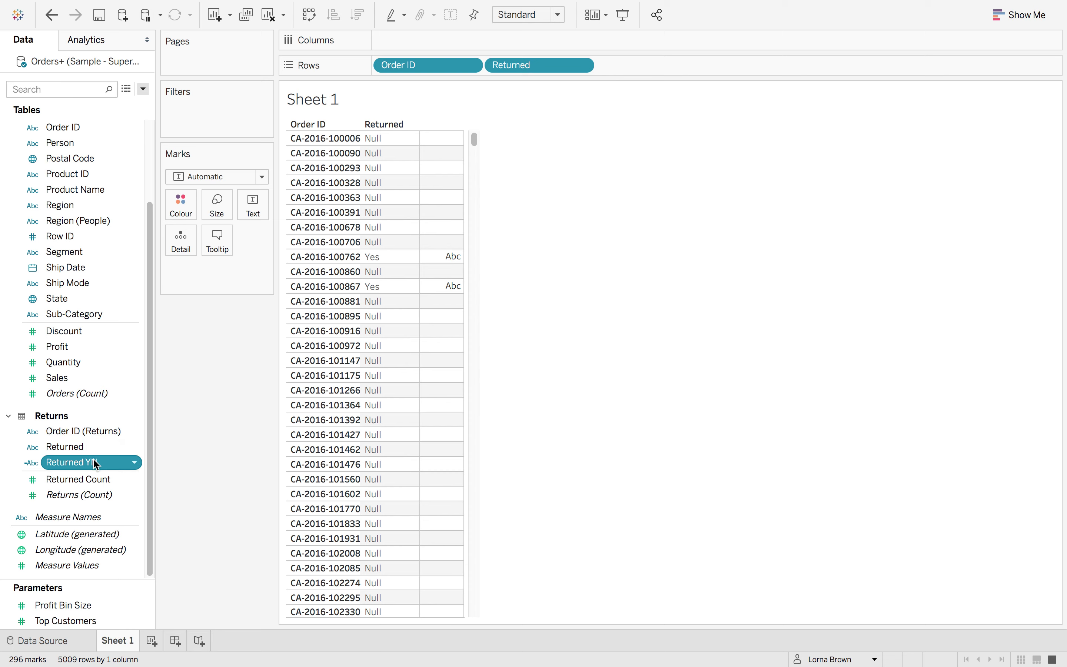
{"action": "scroll", "coordinate": [96, 461], "scroll_direction": "up", "scroll_amount": 5}
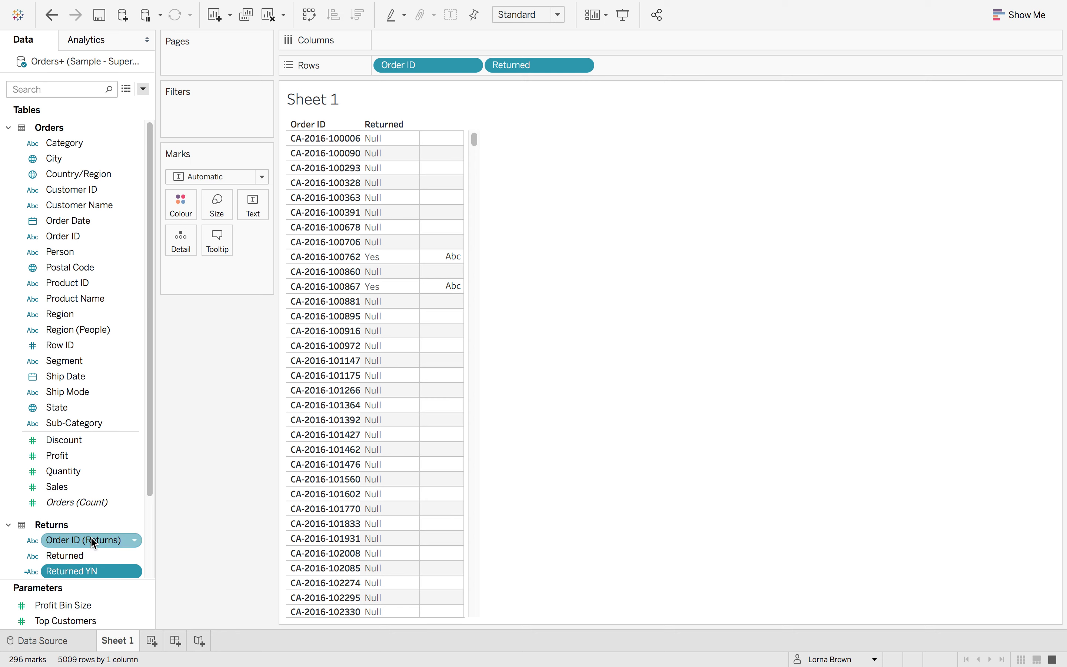
{"action": "scroll", "coordinate": [93, 540], "scroll_direction": "down", "scroll_amount": 2}
{"action": "scroll", "coordinate": [94, 533], "scroll_direction": "down", "scroll_amount": 1}
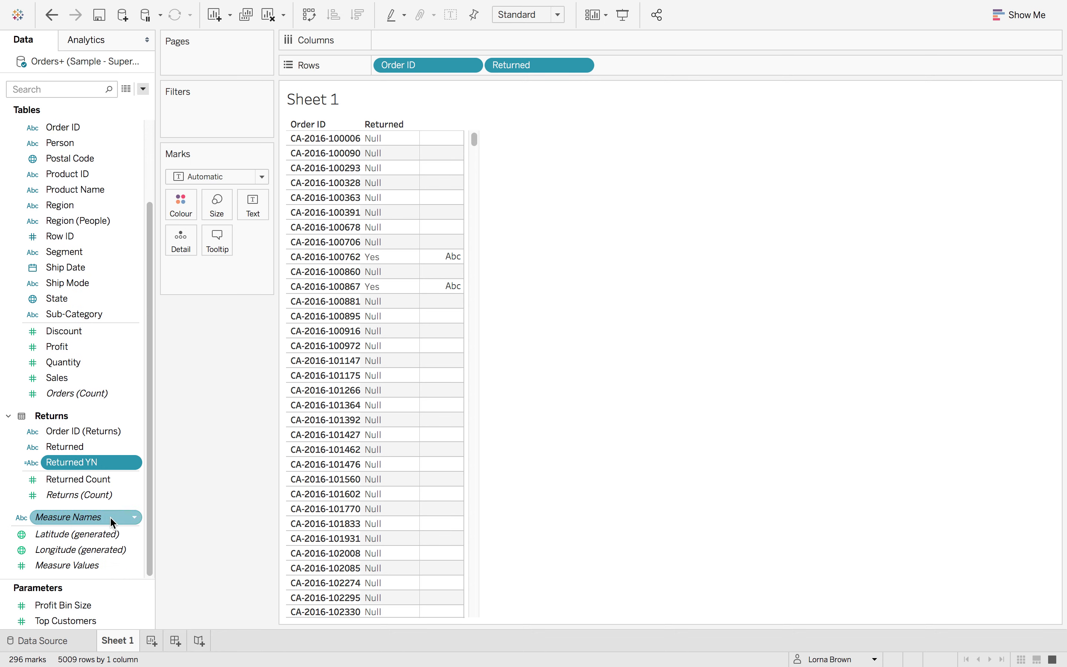
{"action": "mouse_move", "coordinate": [111, 518]}
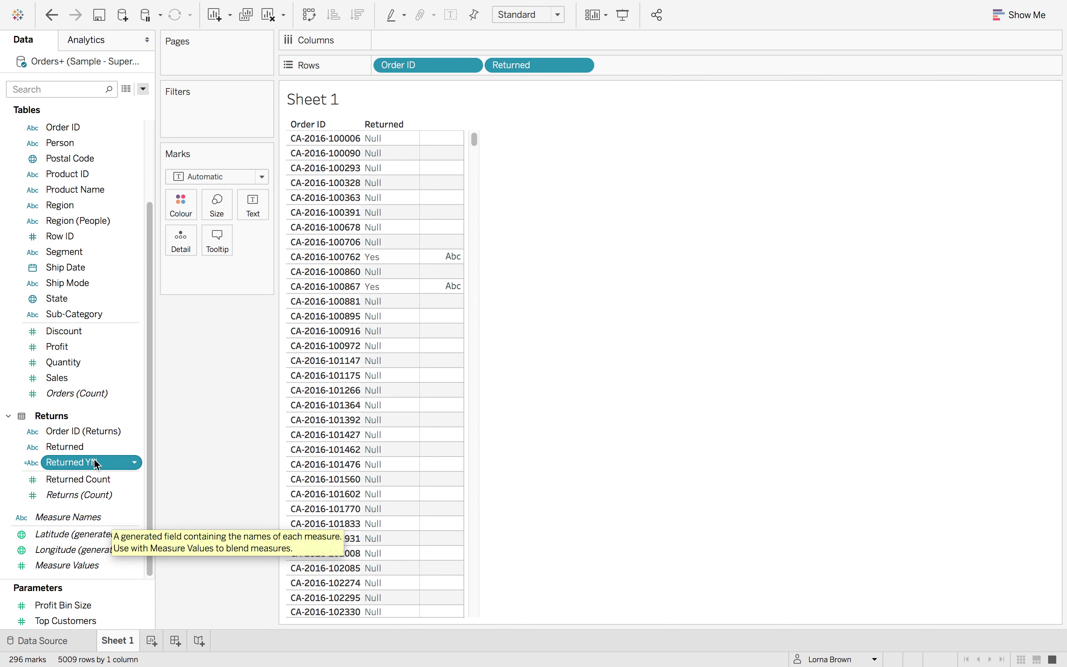
{"action": "mouse_move", "coordinate": [70, 462]}
{"action": "left_mouse_down"}
{"action": "mouse_move", "coordinate": [216, 381]}
{"action": "mouse_move", "coordinate": [626, 69]}
{"action": "left_mouse_up"}
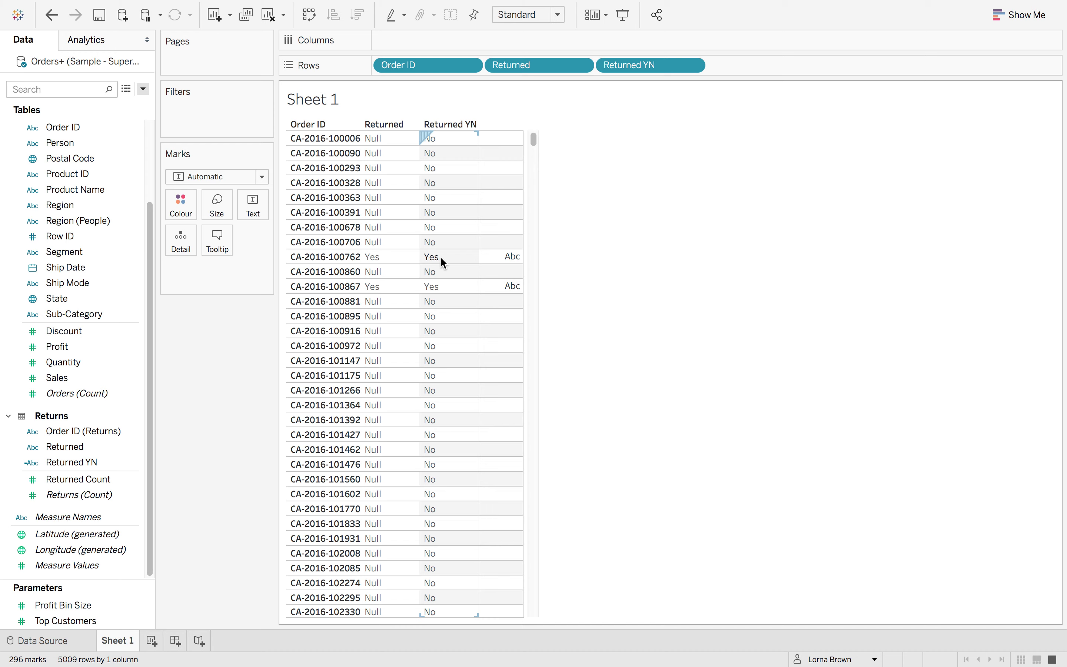
Step: Duplicate Sheet 1 and colour the copy's marks by Returned YN
{"action": "right_click", "coordinate": [127, 640]}
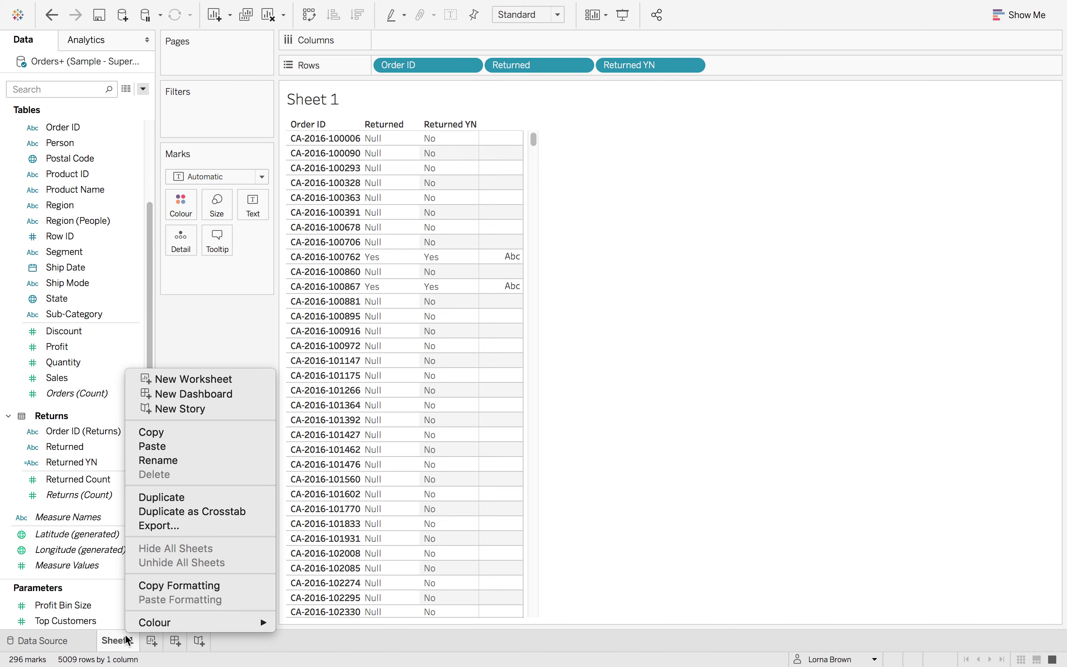
{"action": "left_click", "coordinate": [181, 498]}
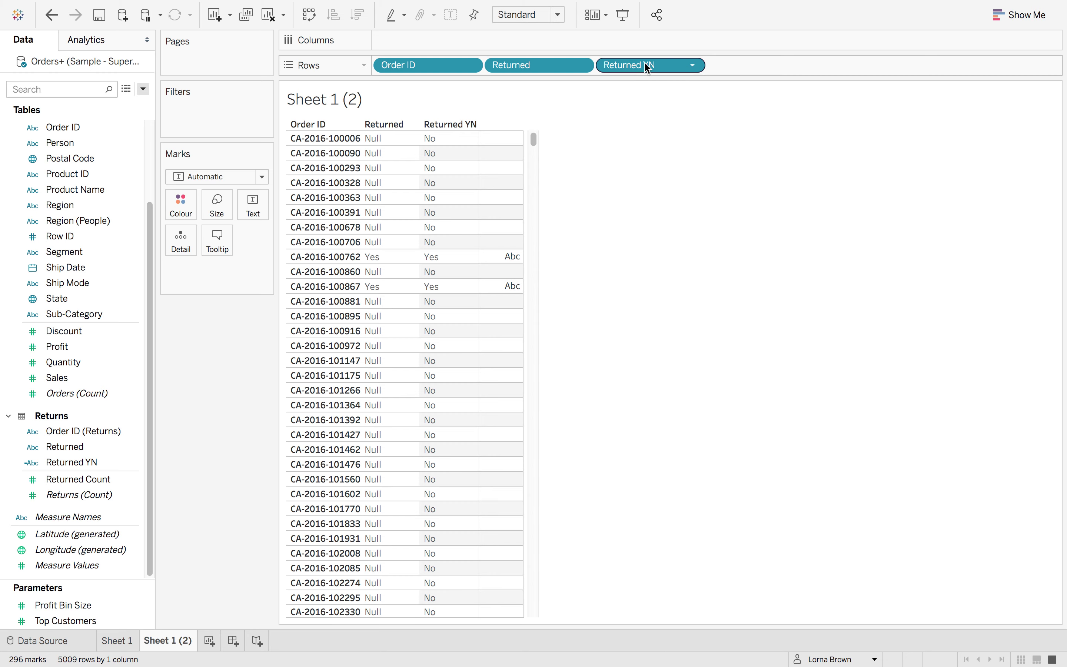
{"action": "left_click_drag", "start_coordinate": [648, 67], "coordinate": [192, 202]}
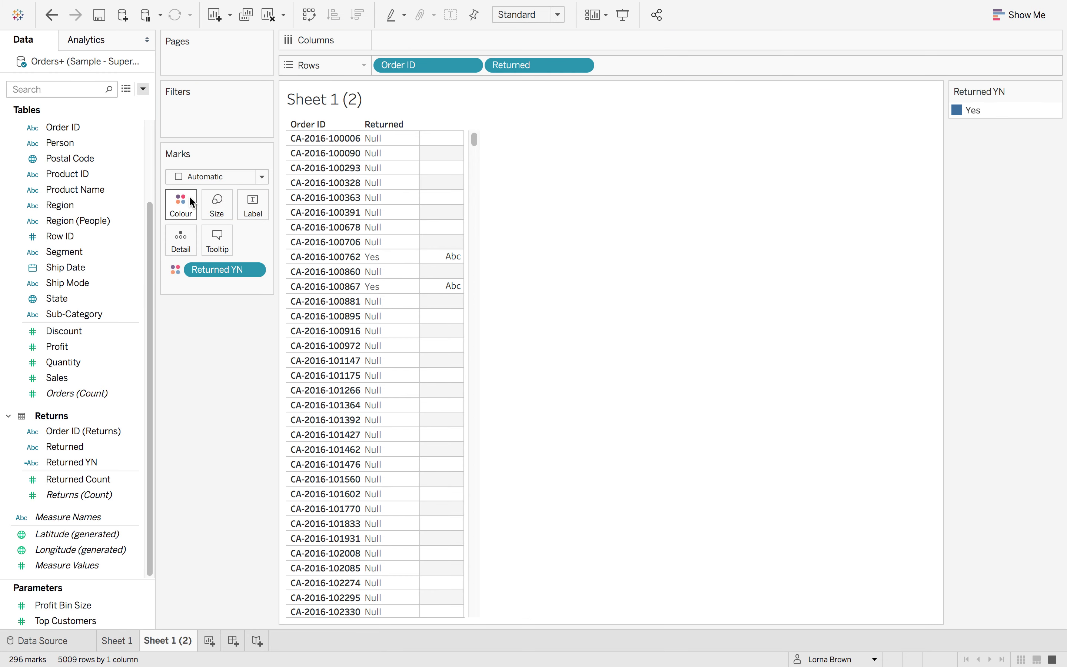
Step: Remove Returned from Rows and move Order ID to Columns
{"action": "mouse_move", "coordinate": [443, 260]}
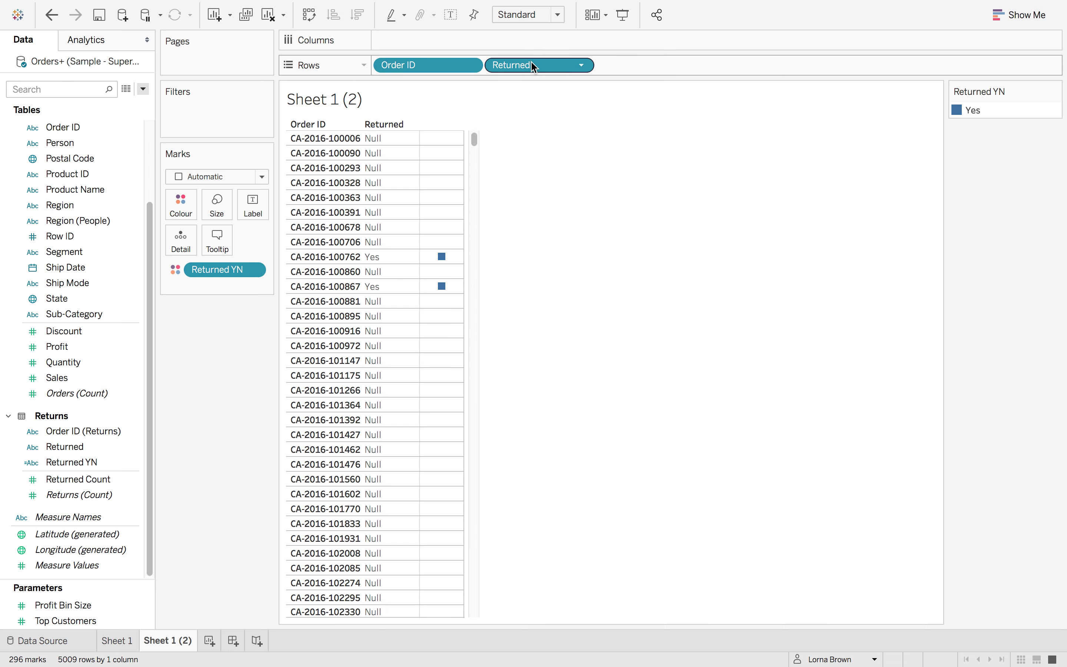
{"action": "left_click_drag", "start_coordinate": [534, 65], "coordinate": [201, 394]}
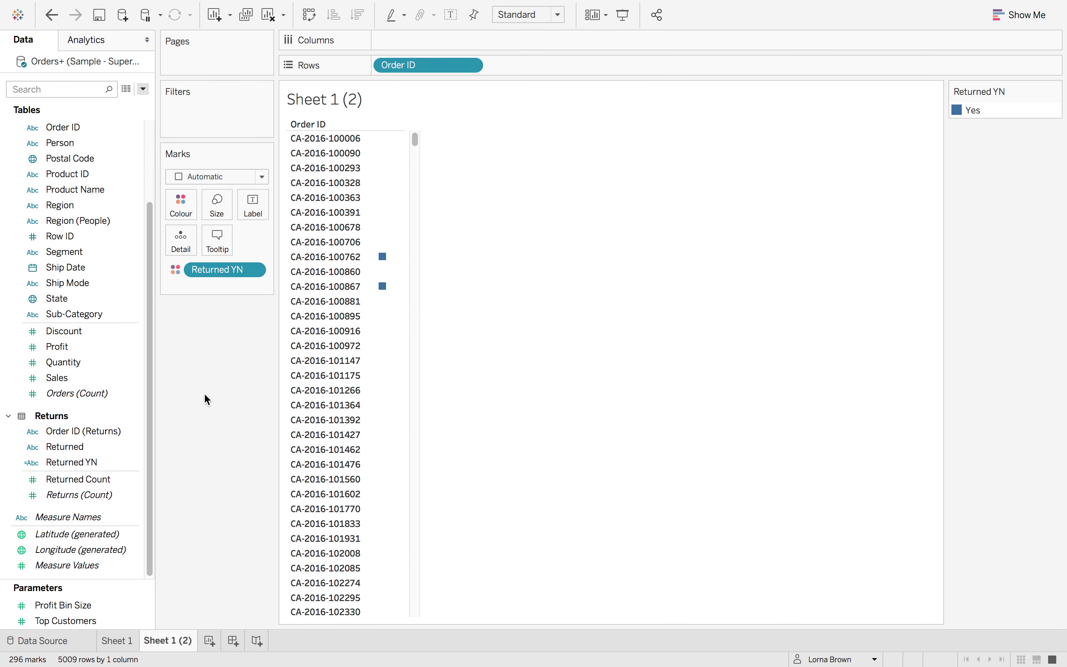
{"action": "left_click_drag", "start_coordinate": [449, 69], "coordinate": [460, 43]}
Step: Set Order ID on Columns to a Count (Distinct) measure
{"action": "right_click", "coordinate": [430, 44]}
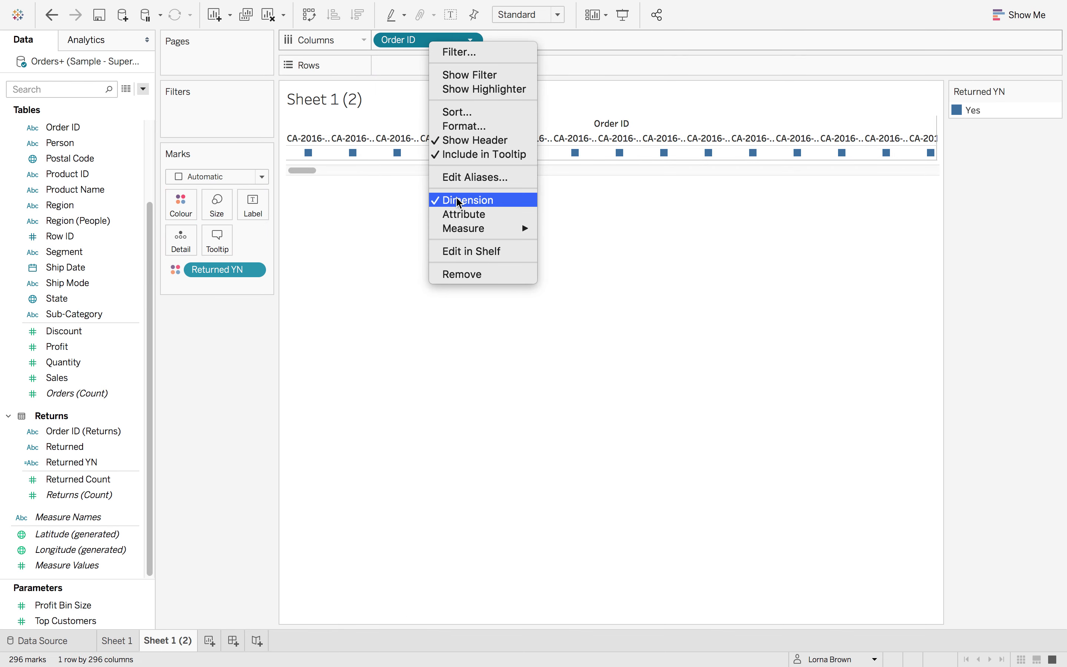
{"action": "mouse_move", "coordinate": [467, 229]}
{"action": "left_click", "coordinate": [590, 274]}
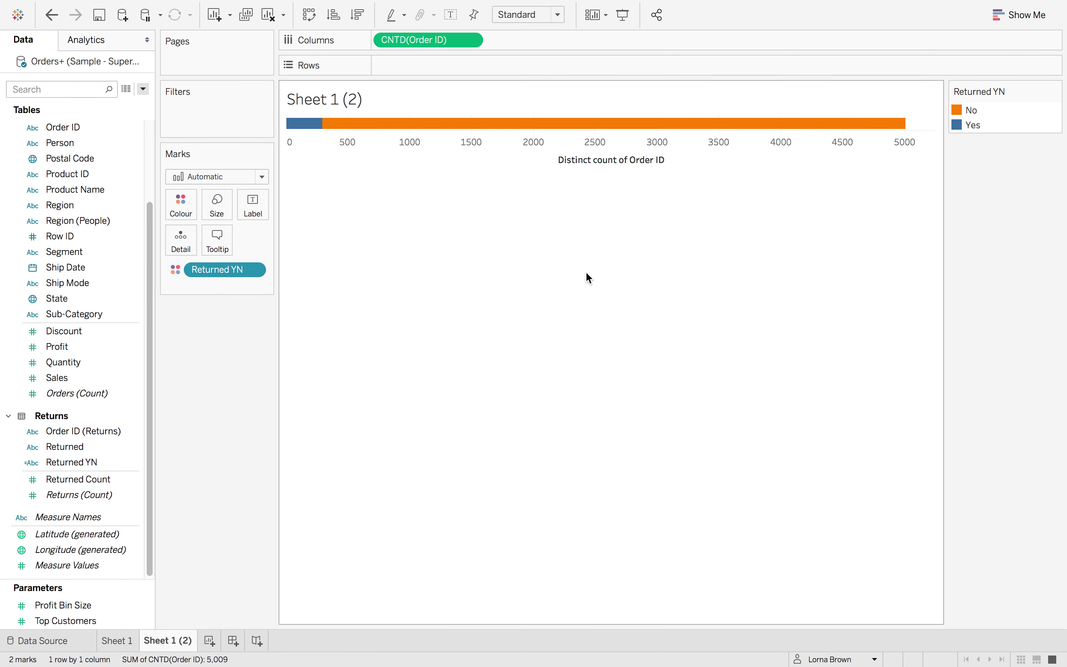
{"action": "mouse_move", "coordinate": [312, 128]}
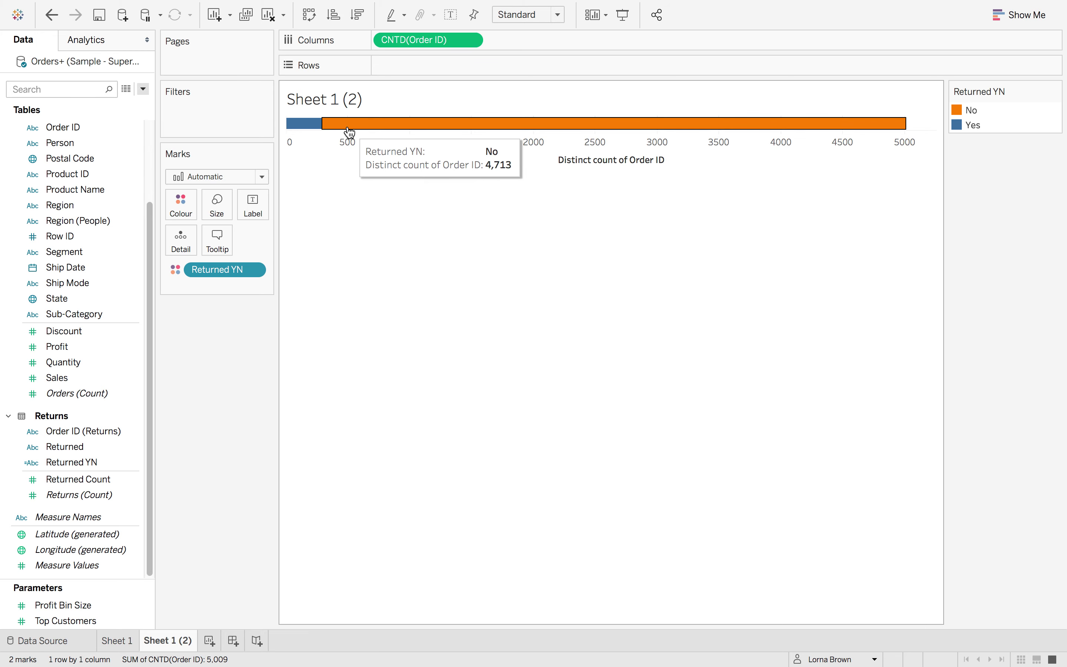
Step: Show the distinct count as Percent of Total, 5.91% returned, and add a new worksheet
{"action": "left_click", "coordinate": [469, 41]}
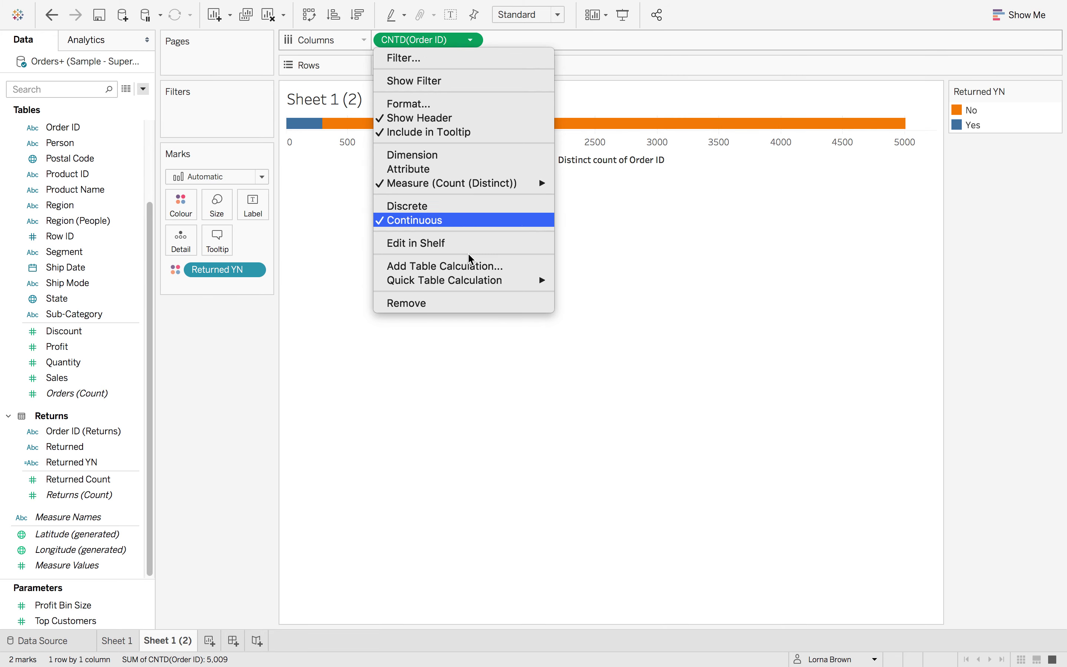
{"action": "mouse_move", "coordinate": [474, 281]}
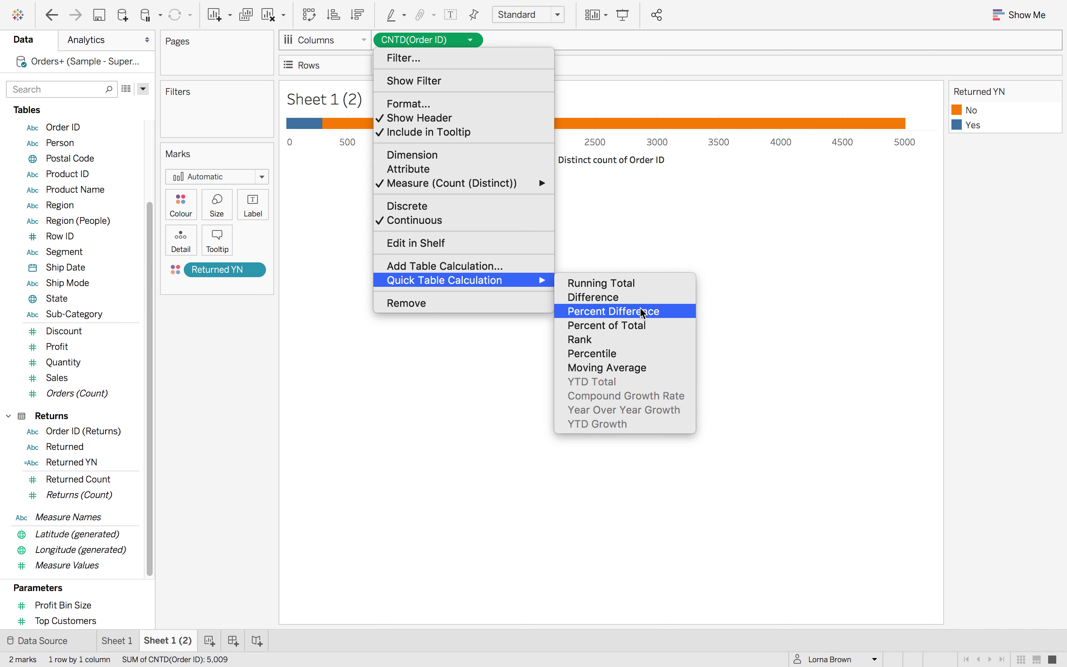
{"action": "left_click", "coordinate": [640, 325]}
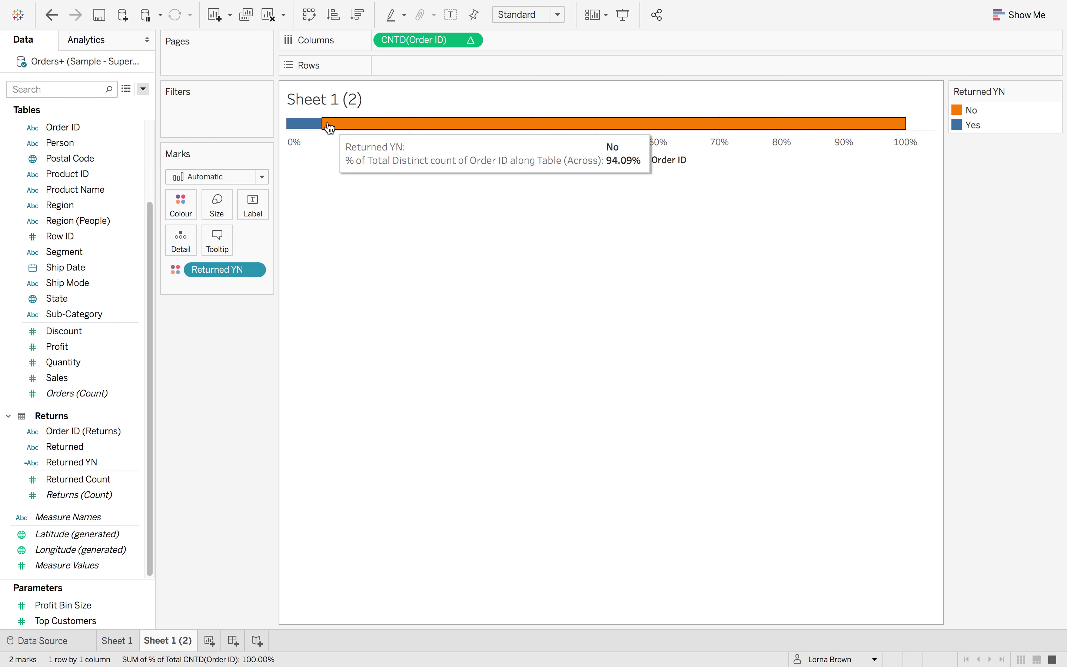
{"action": "left_click", "coordinate": [211, 644]}
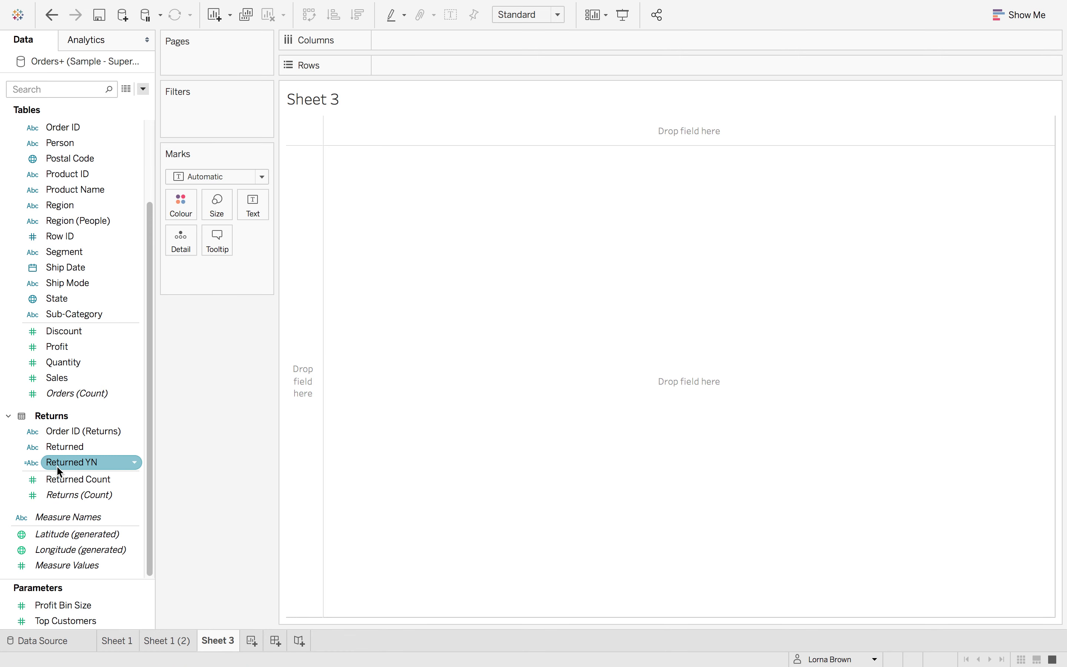
Step: On Sheet 3, put Returned YN on Rows and enable Show Empty Rows, leaving one Yes row
{"action": "left_click_drag", "start_coordinate": [62, 462], "coordinate": [300, 359]}
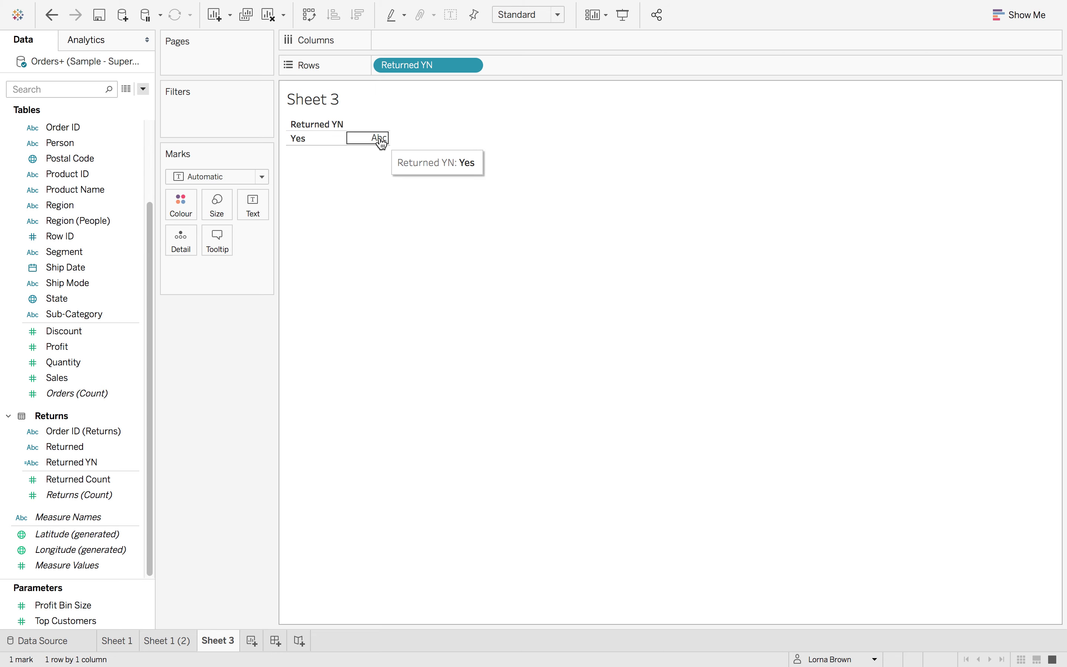
{"action": "left_click", "coordinate": [352, 8]}
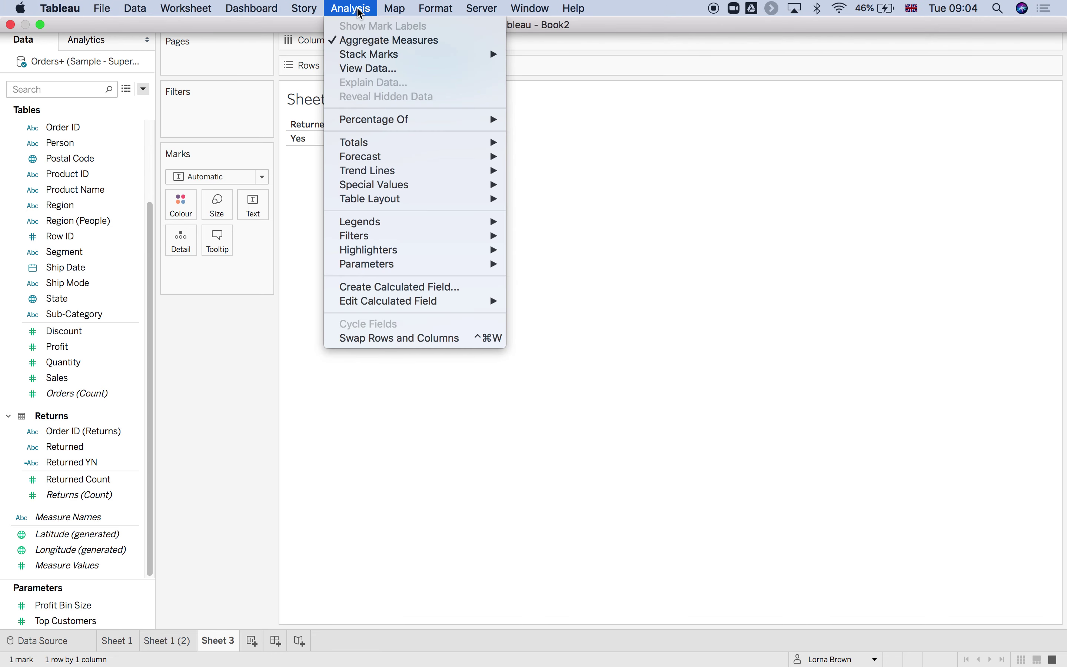
{"action": "mouse_move", "coordinate": [424, 199]}
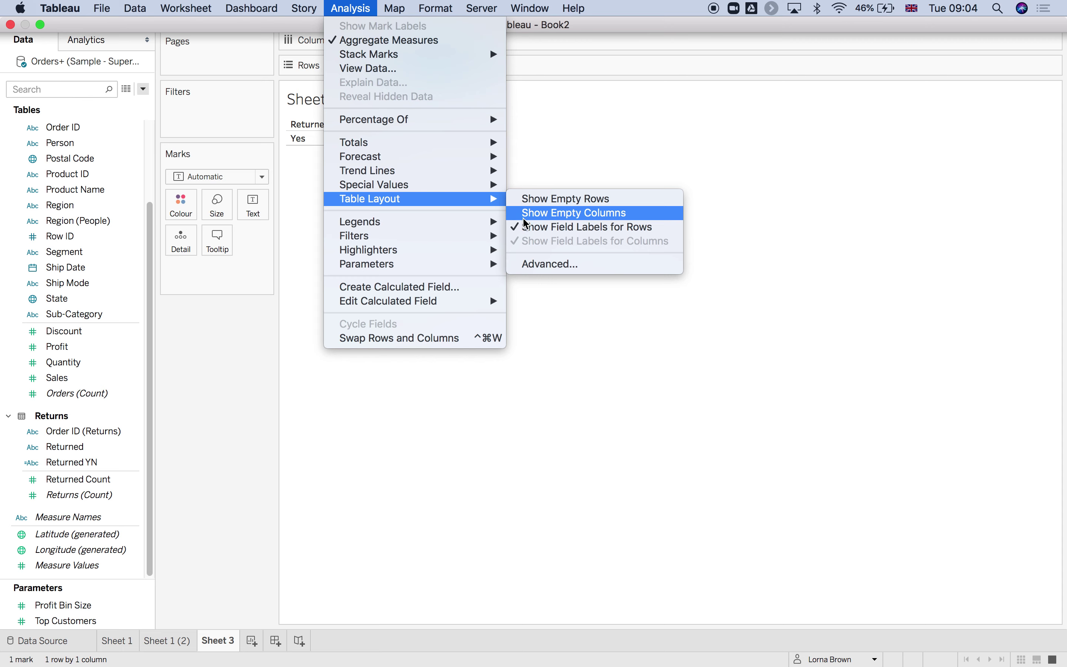
{"action": "left_click", "coordinate": [551, 206]}
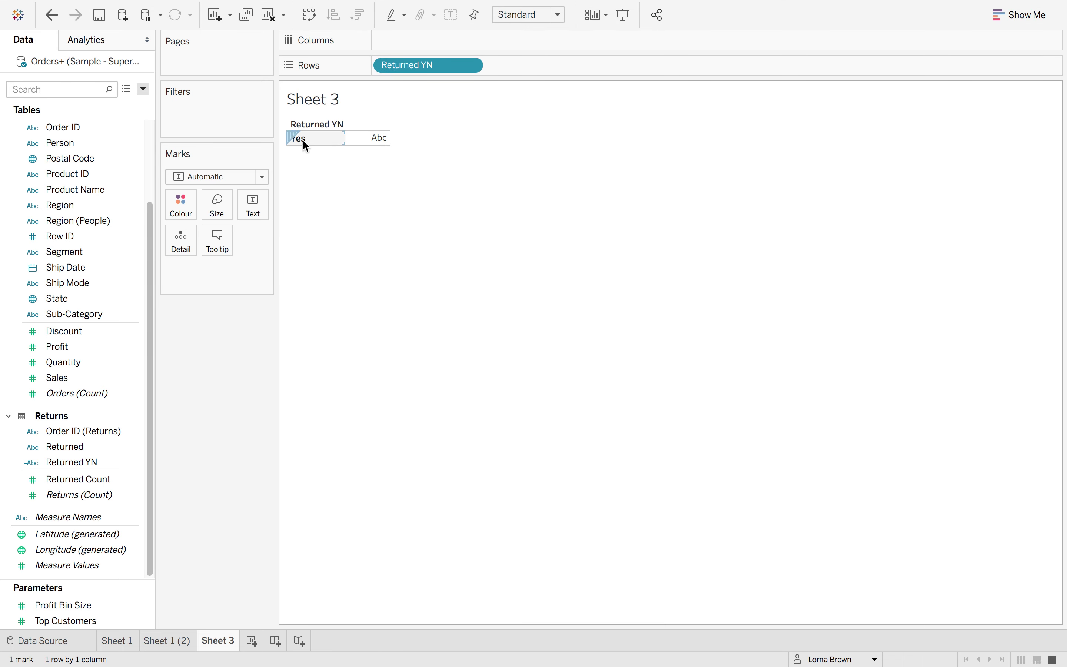
{"action": "mouse_move", "coordinate": [377, 146]}
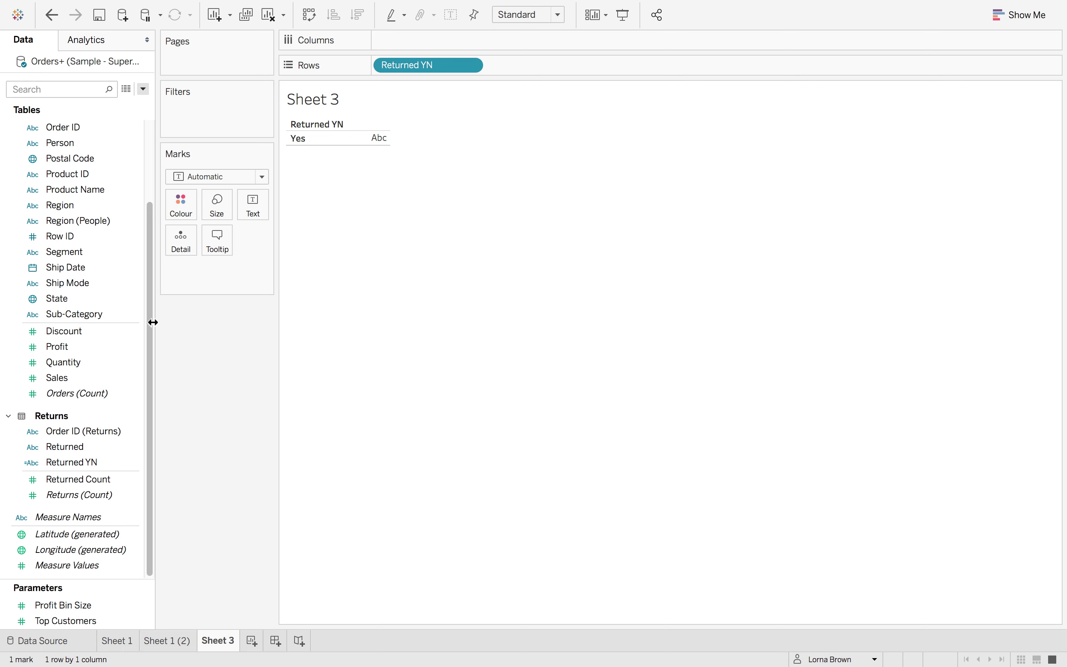
{"action": "left_click_drag", "start_coordinate": [153, 322], "coordinate": [150, 235]}
{"action": "left_click", "coordinate": [94, 571]}
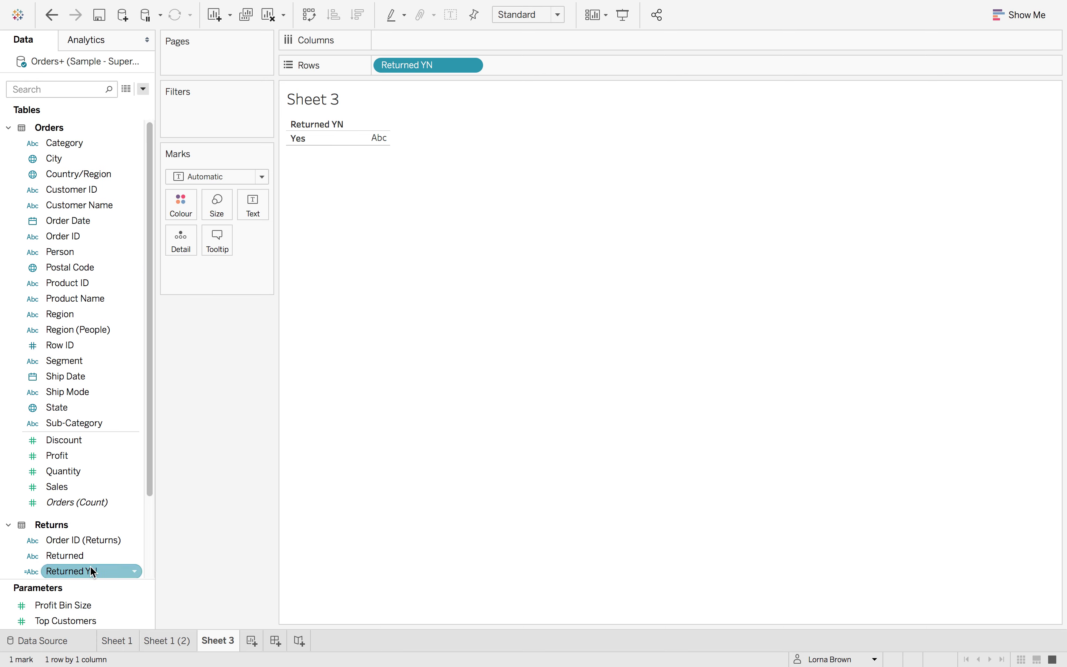
Step: Add Order ID as detail, turn on Show Empty Columns, and list Order IDs beside Returned YN
{"action": "left_click_drag", "start_coordinate": [84, 237], "coordinate": [186, 240]}
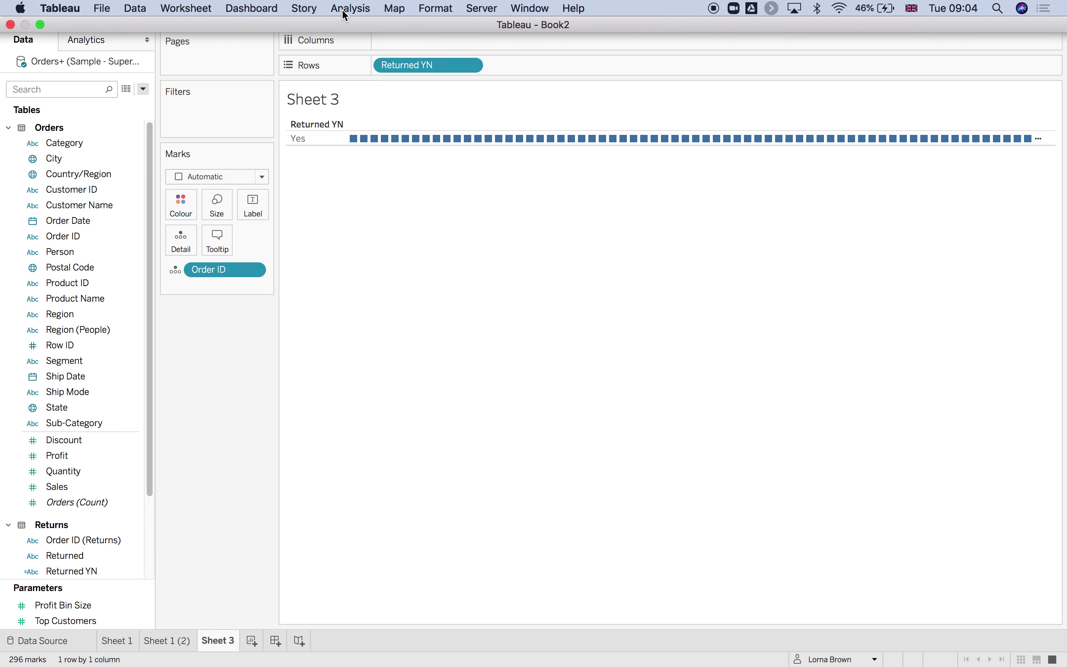
{"action": "left_click", "coordinate": [348, 8]}
{"action": "mouse_move", "coordinate": [388, 199]}
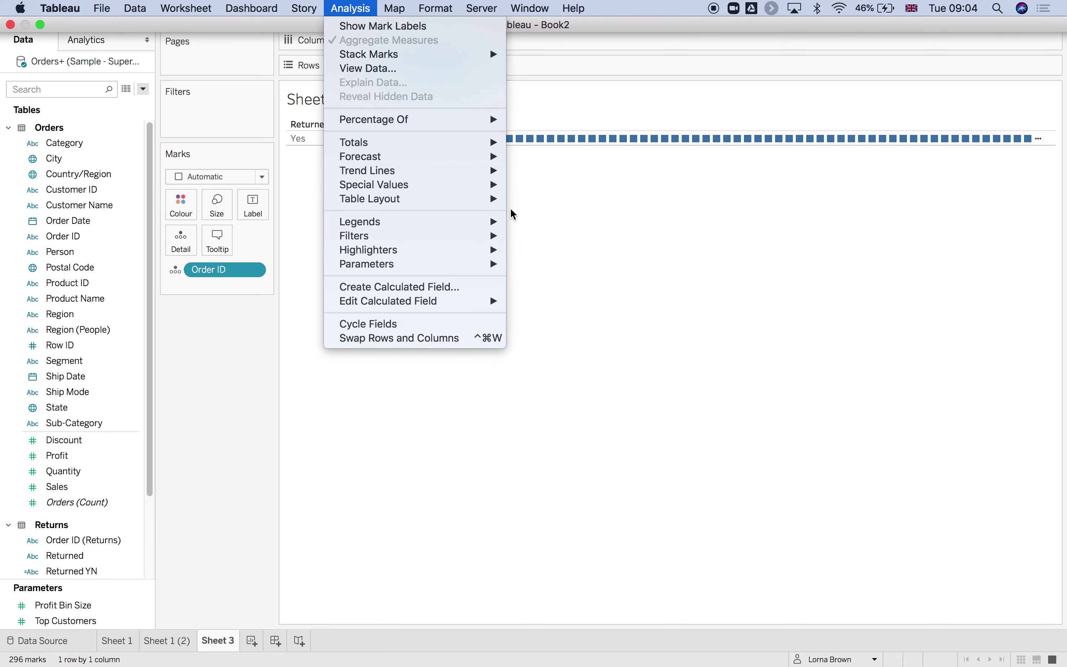
{"action": "left_click", "coordinate": [562, 215]}
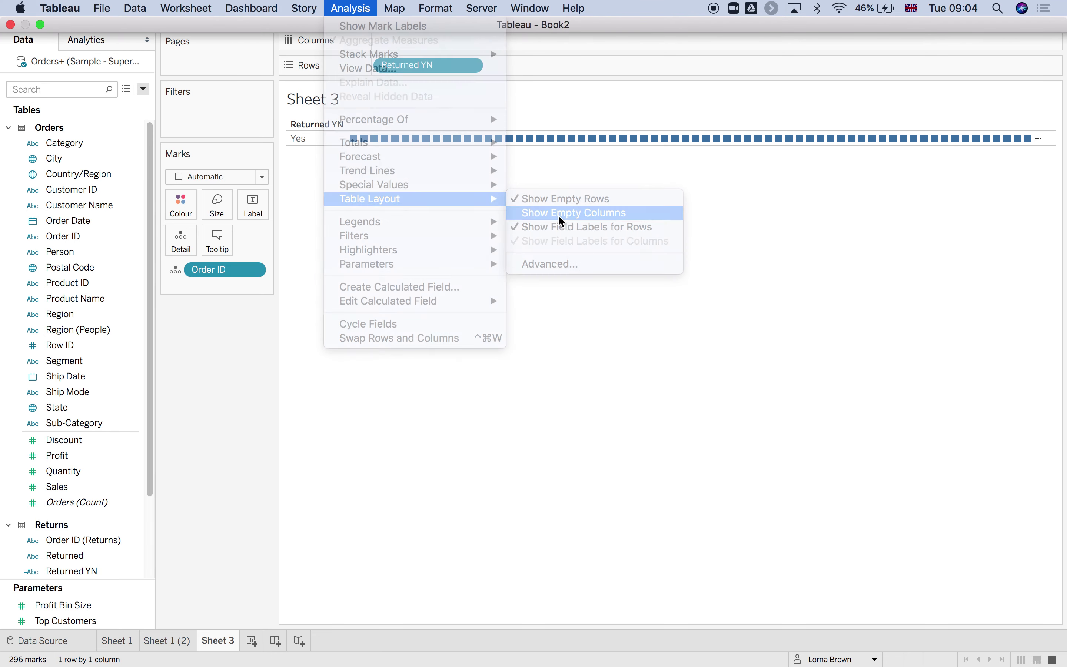
{"action": "left_click_drag", "start_coordinate": [238, 269], "coordinate": [467, 44]}
{"action": "left_click_drag", "start_coordinate": [410, 41], "coordinate": [543, 67]}
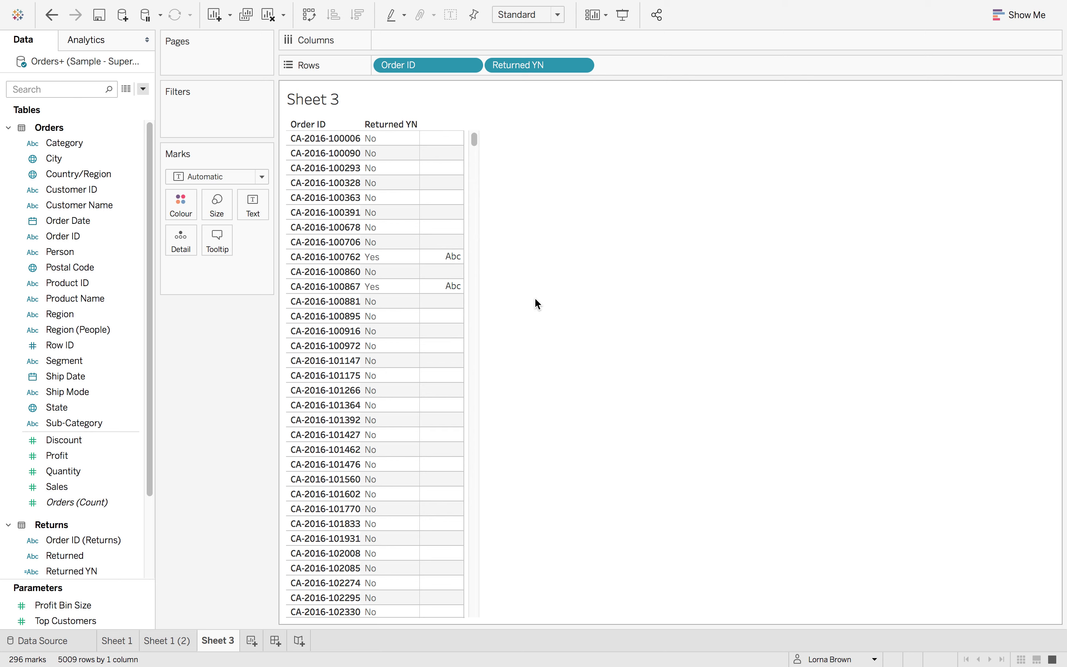
{"action": "left_click", "coordinate": [150, 342]}
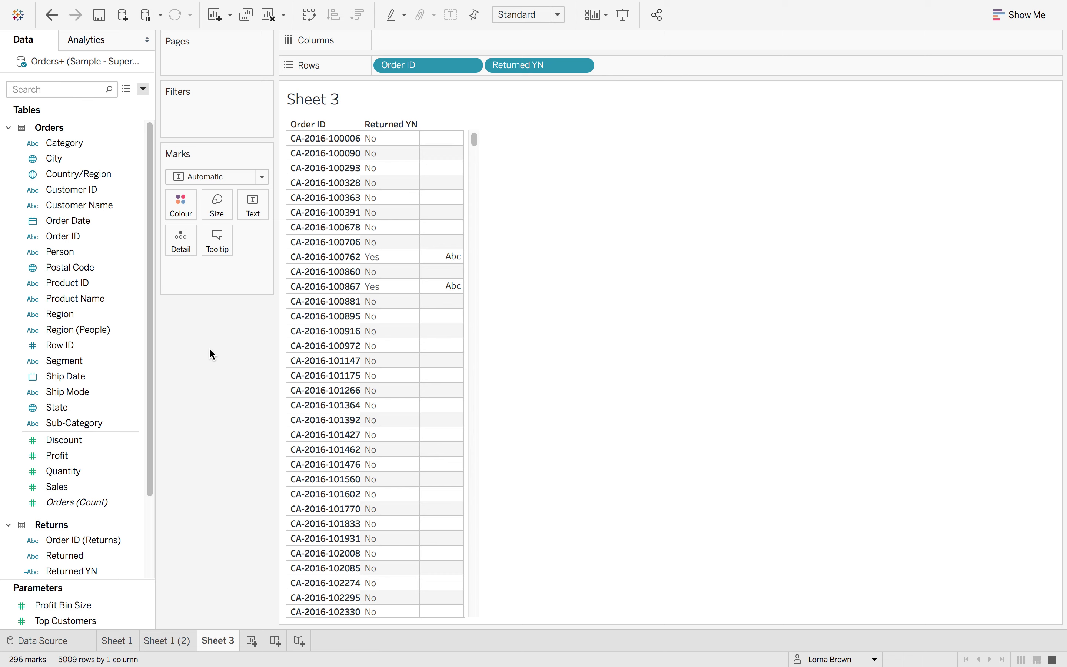